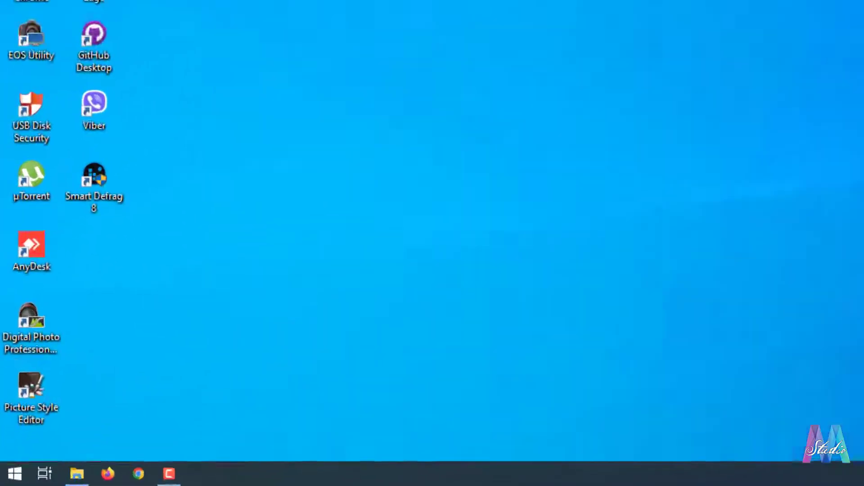
Open services.msc and start the SQL Server (MSSQLSERVER) service so it shows Running.
key(super+r)
text(ser)
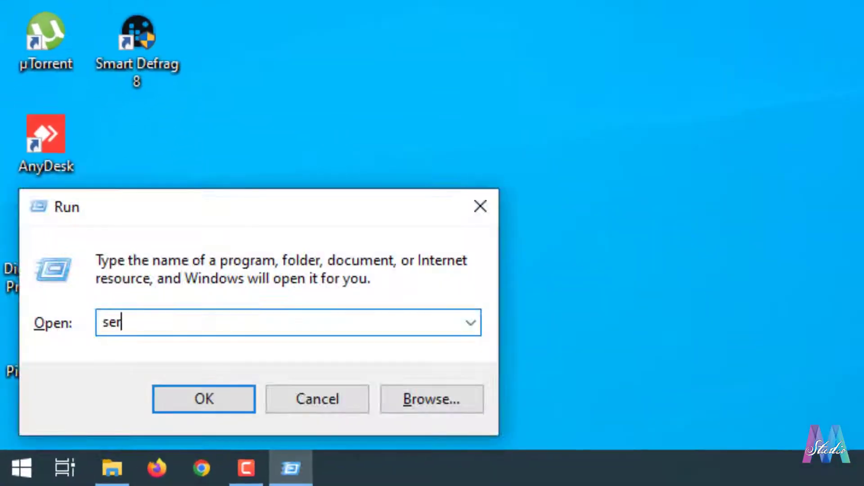
text(vices.ms)
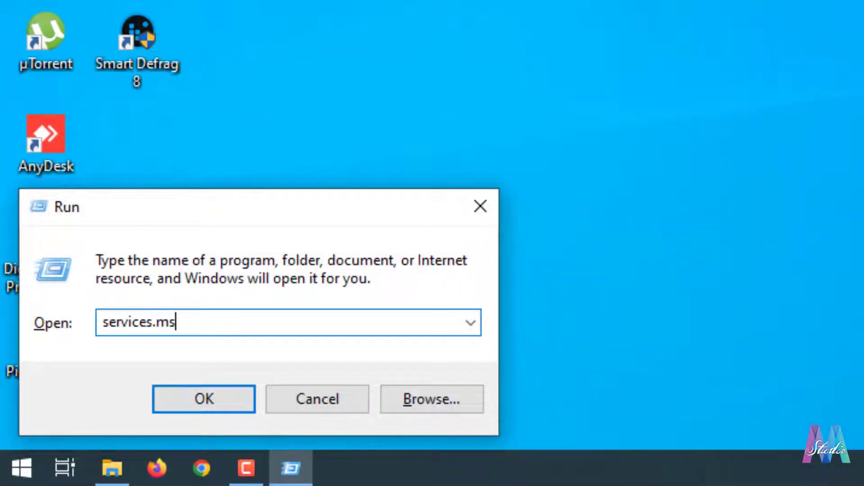
text(c)
key(Return)
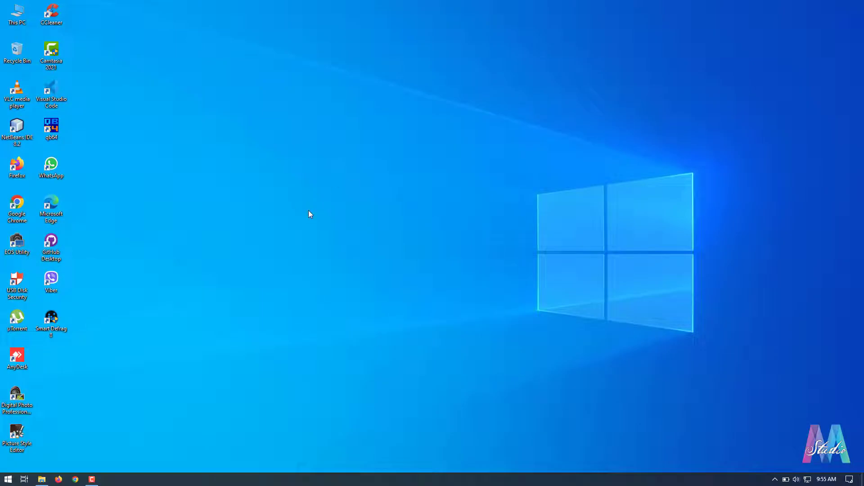
scroll(267, 286, down, 5)
scroll(267, 286, down, 10)
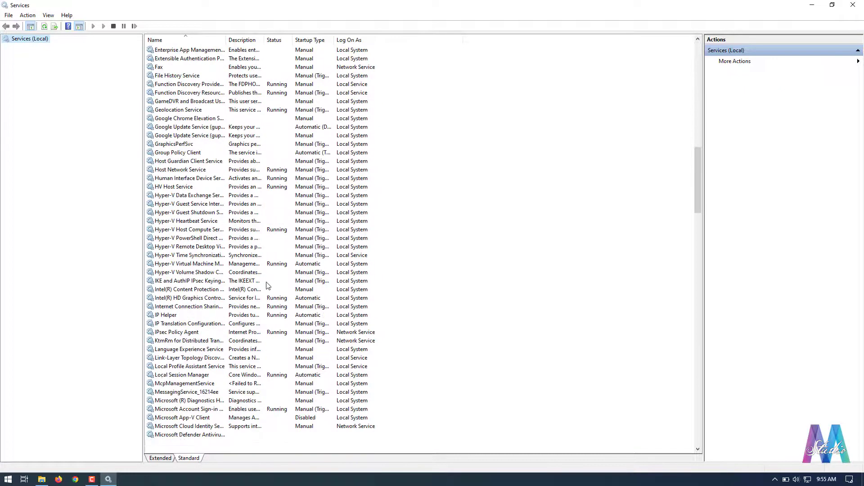
scroll(267, 286, down, 9)
scroll(266, 286, down, 8)
scroll(267, 285, down, 8)
scroll(267, 286, down, 3)
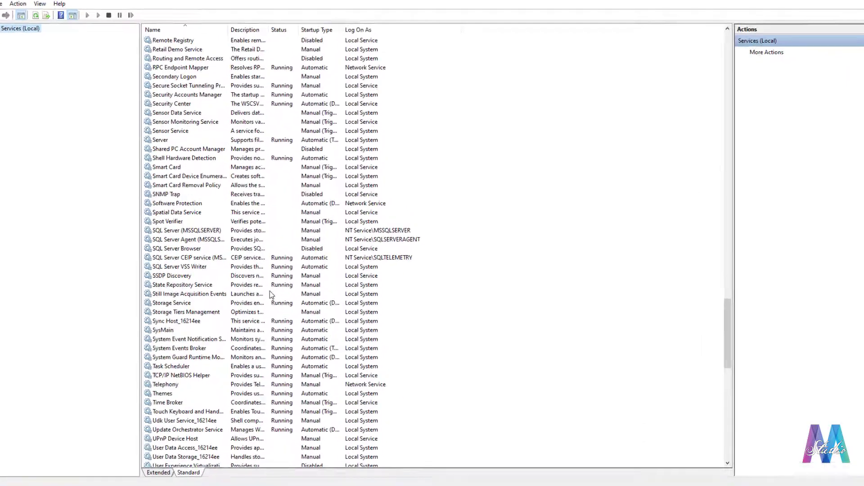
right_click(215, 232)
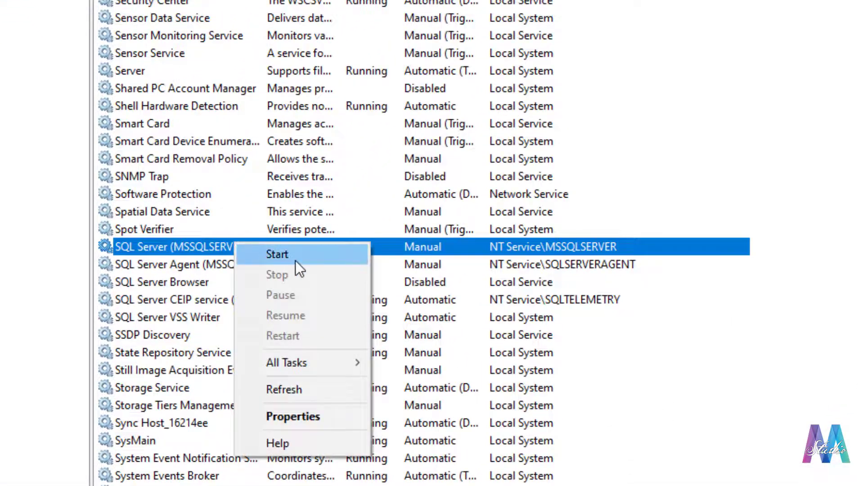
click(297, 260)
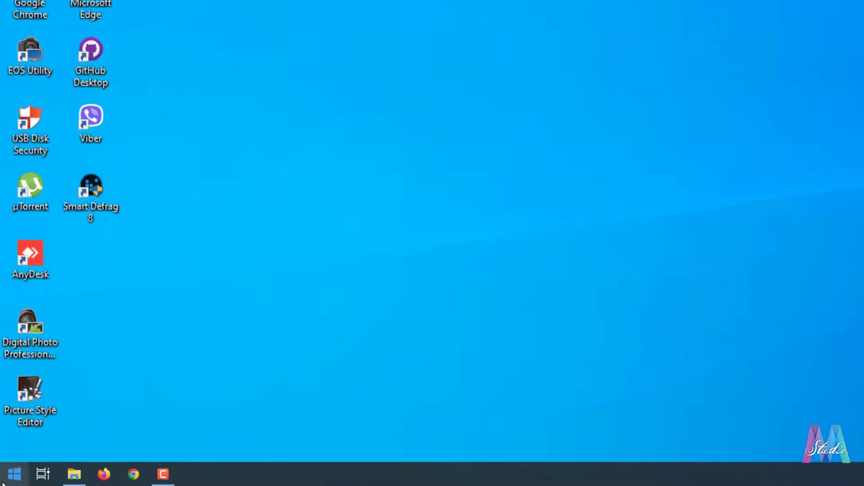
Launch SSMS 18, connect to the local server with Windows Authentication, and expand Databases.
key(super)
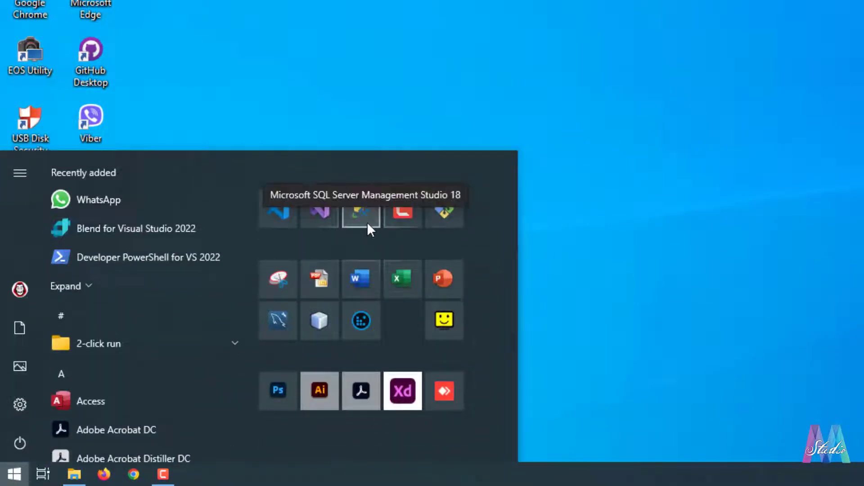
click(368, 226)
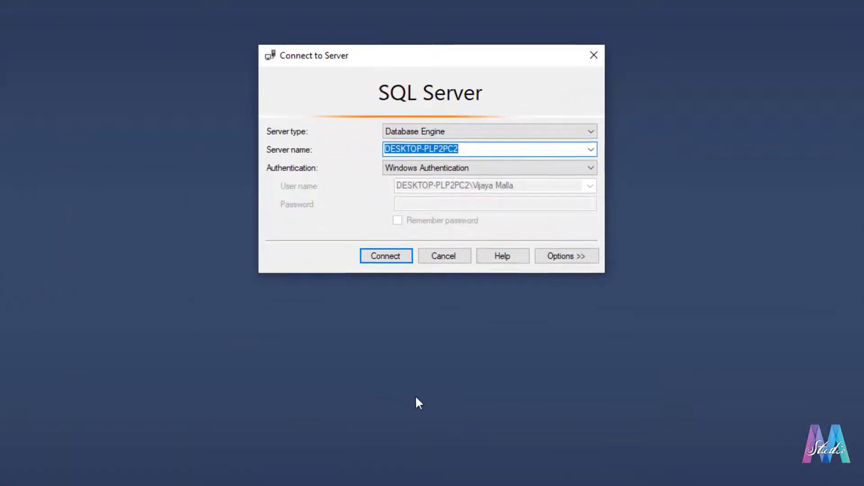
key(Return)
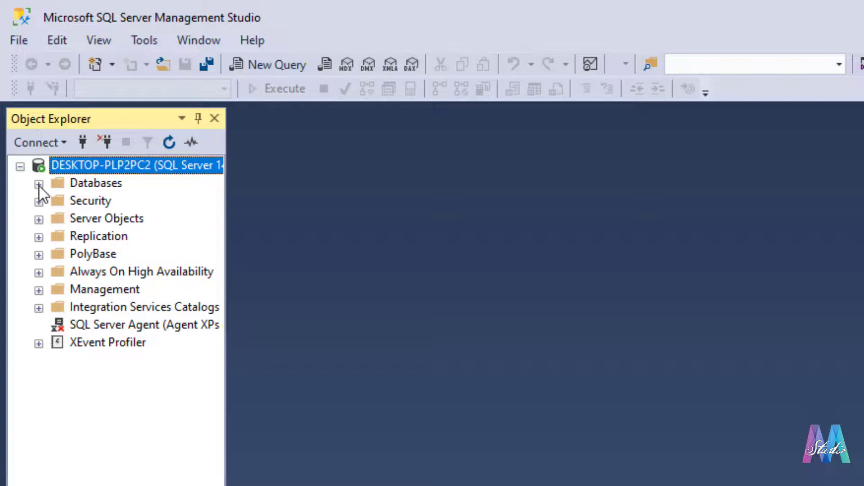
click(38, 183)
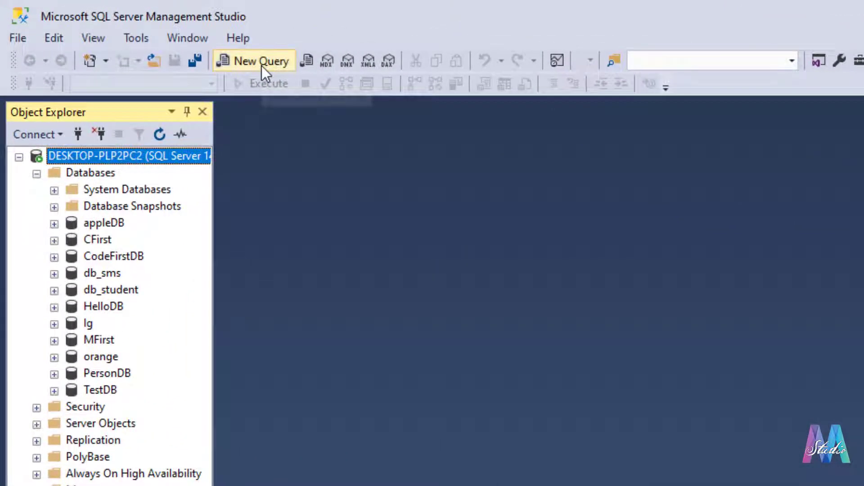
Run 'create database db_sqldemo;' from a new query window.
click(261, 62)
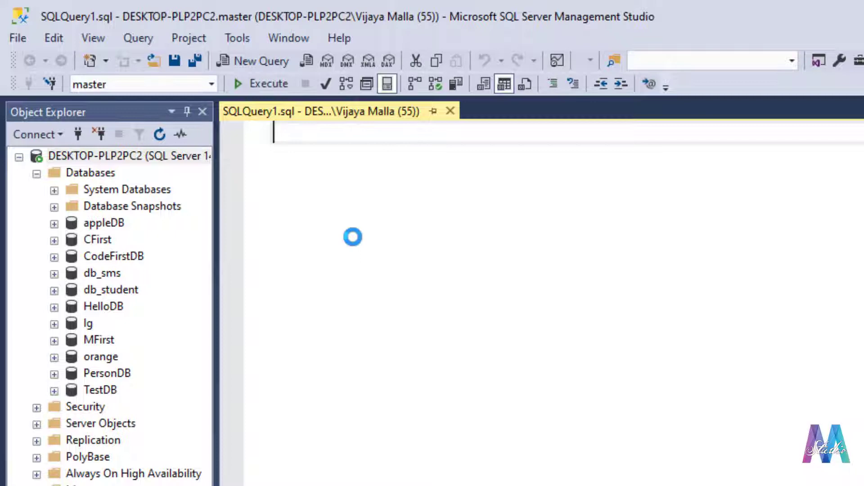
text(create)
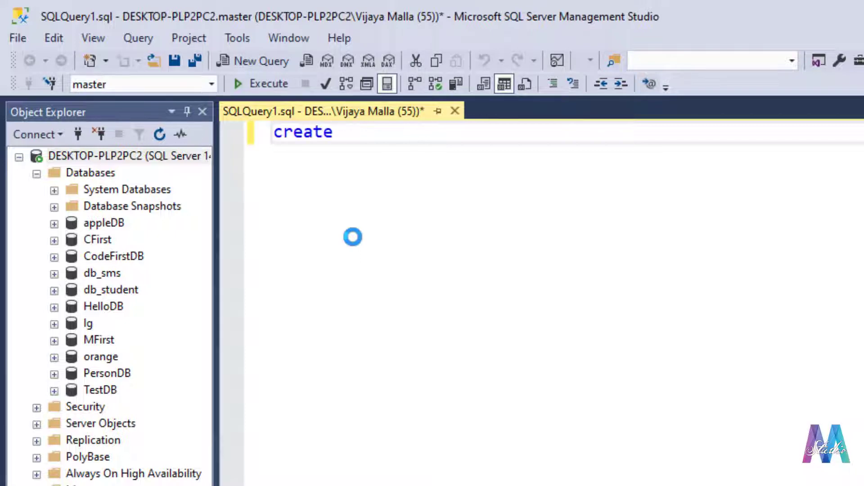
text( datav)
key(BackSpace)
text(base )
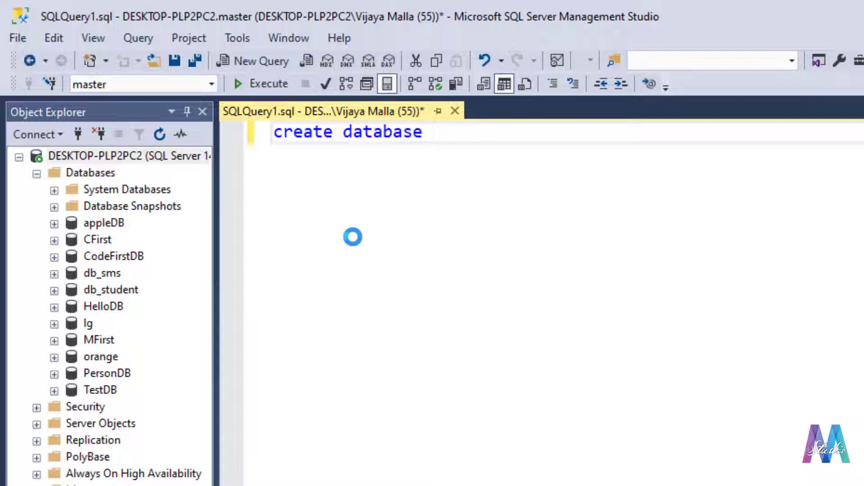
text(db_)
text(sqlde)
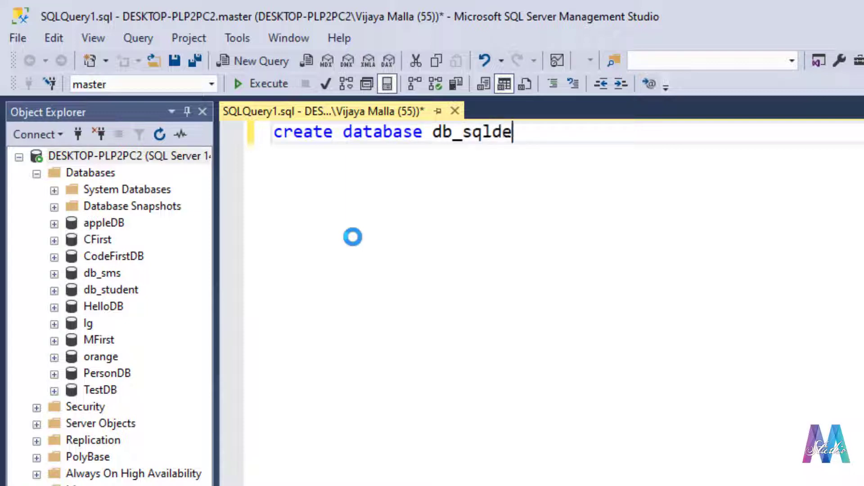
text(mo)
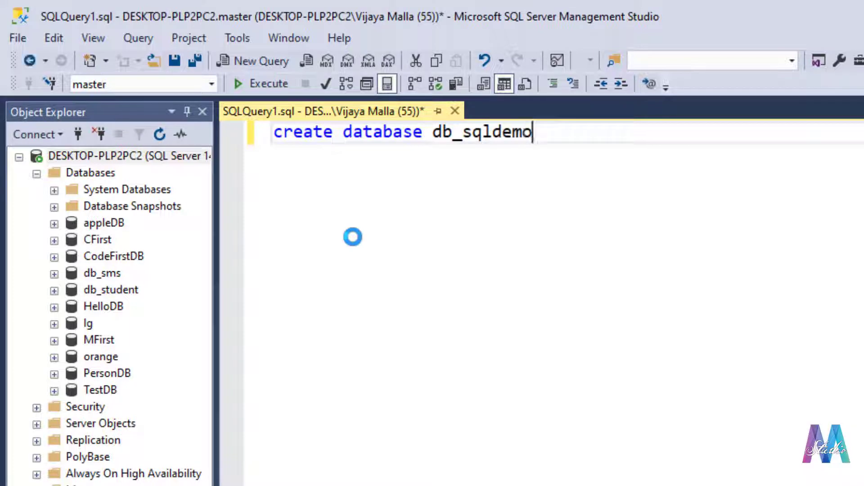
text(;)
drag(572, 135, 273, 133)
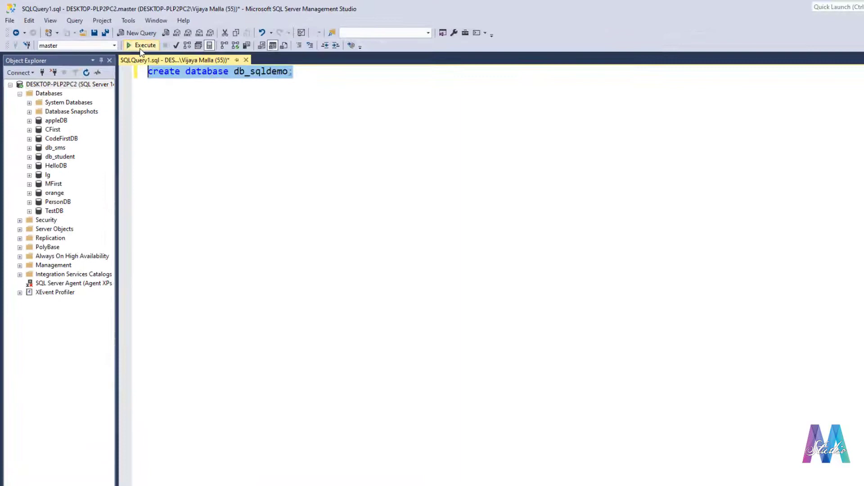
click(243, 78)
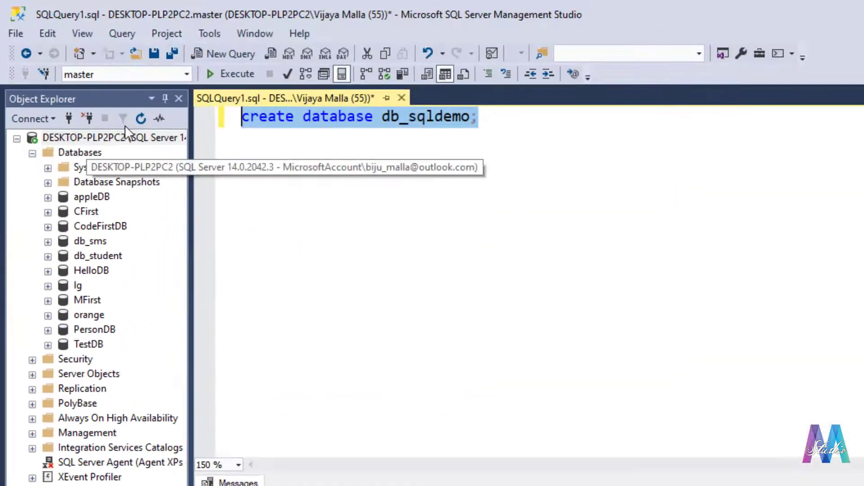
Refresh Object Explorer and confirm db_sqldemo appears under Databases.
click(141, 118)
click(32, 153)
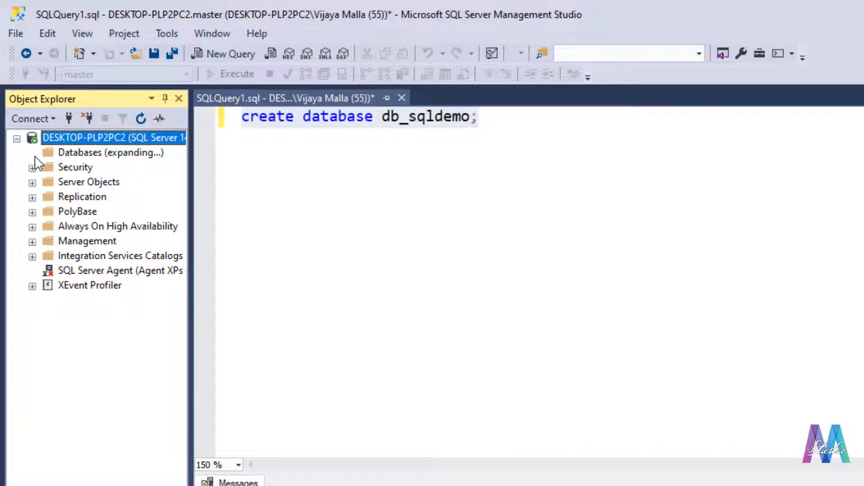
click(102, 257)
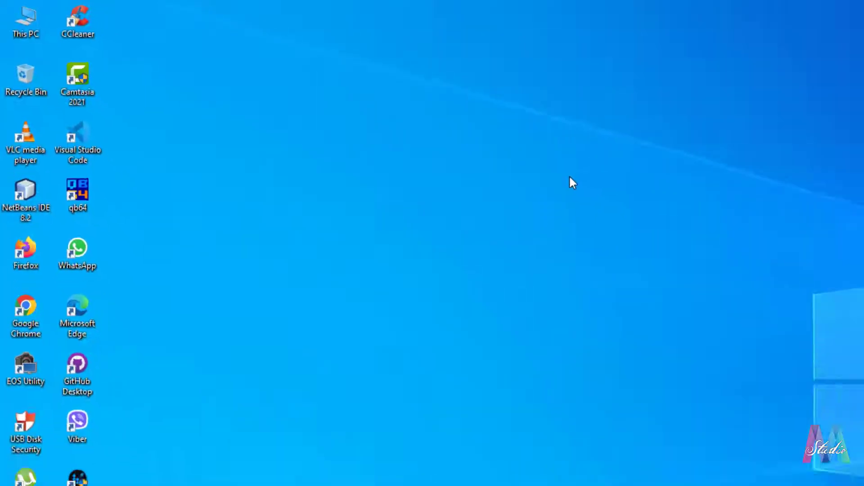
Refresh the desktop, launch Visual Studio 2022 and choose Create a new project.
right_click(373, 103)
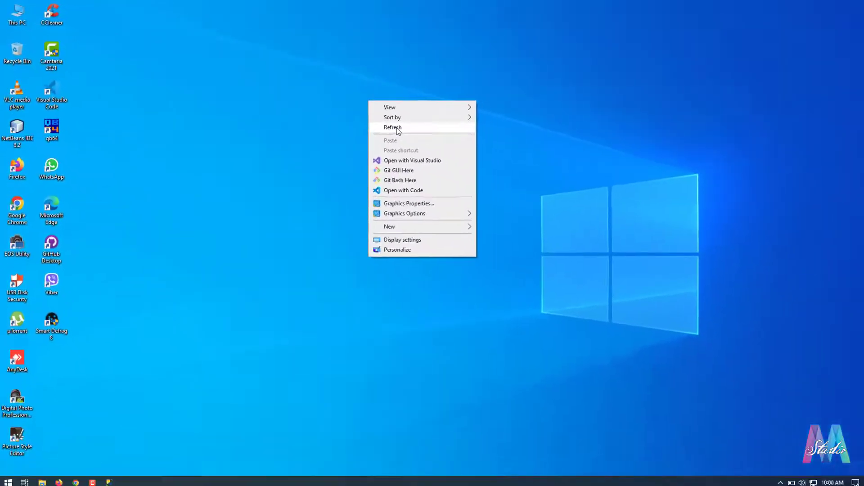
click(396, 128)
key(super)
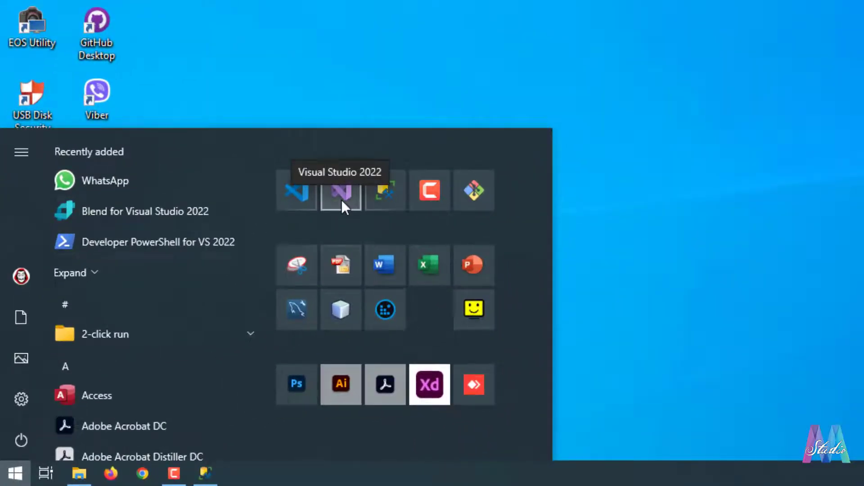
click(341, 200)
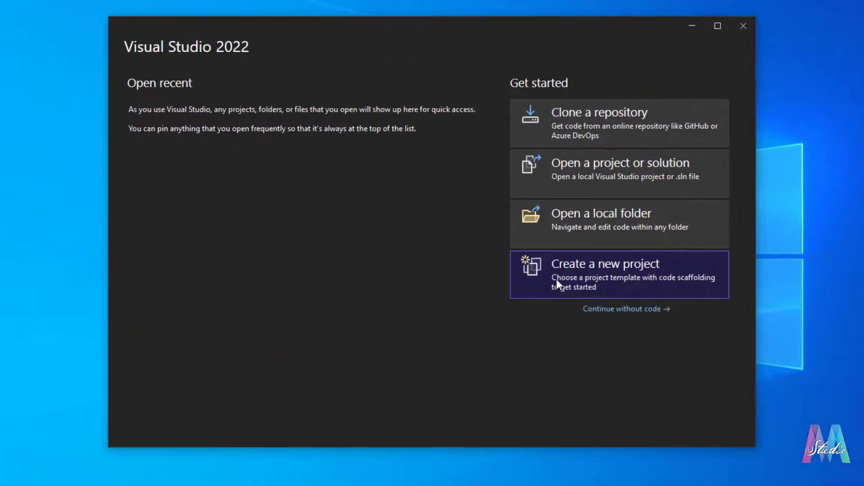
click(556, 279)
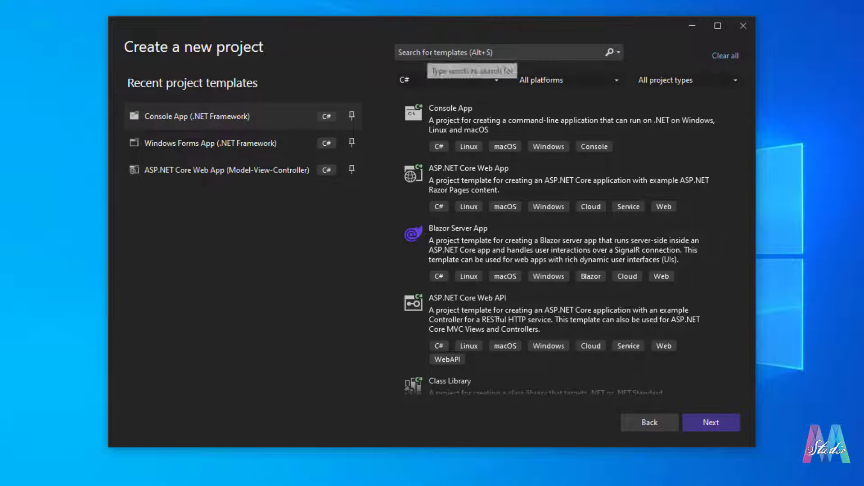
Search templates for 'Console App', choose Console App (.NET Framework), and continue.
click(430, 51)
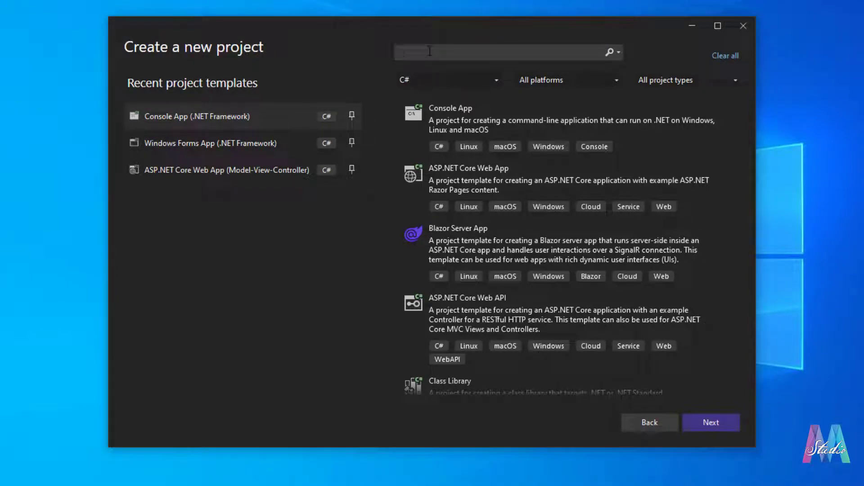
text(Co)
text(nsoel)
key(BackSpace)
key(BackSpace)
text(le App)
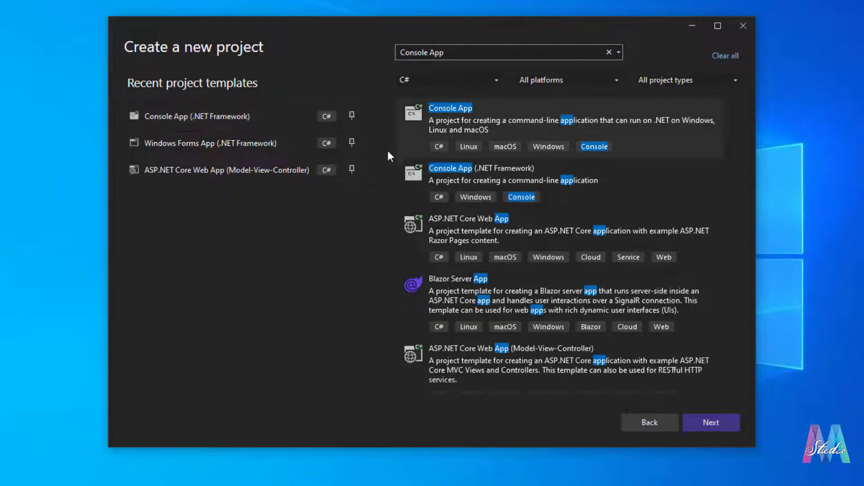
click(518, 177)
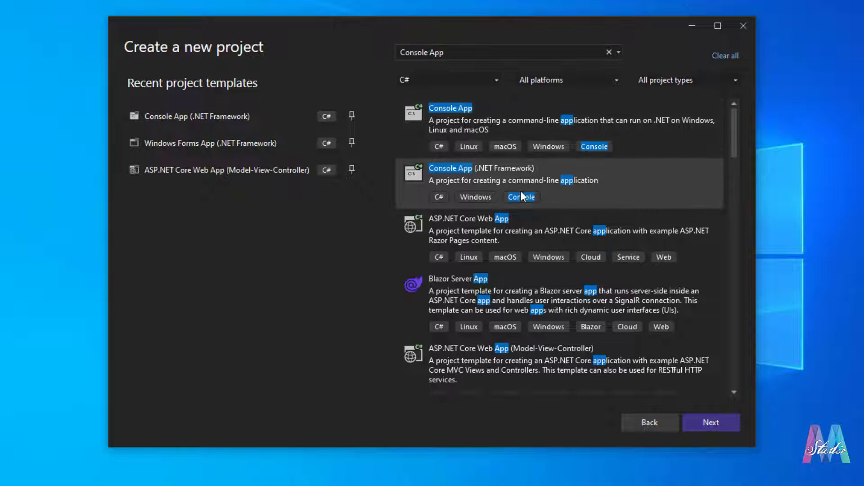
click(716, 427)
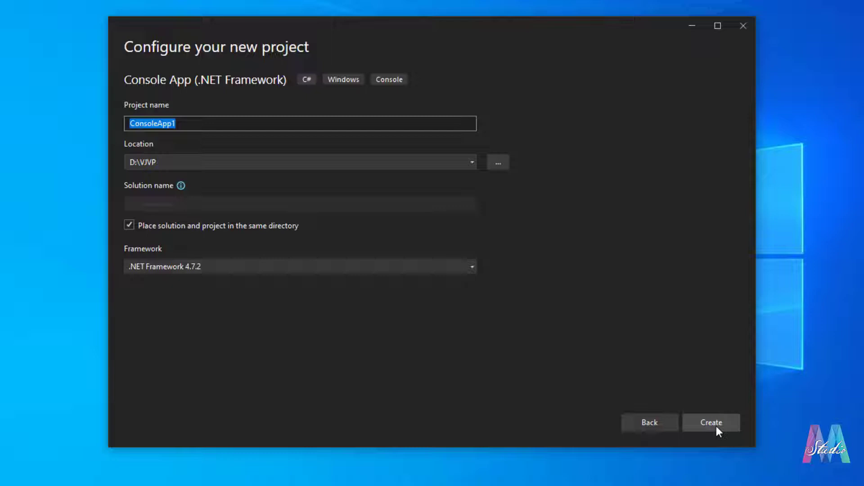
text(db_)
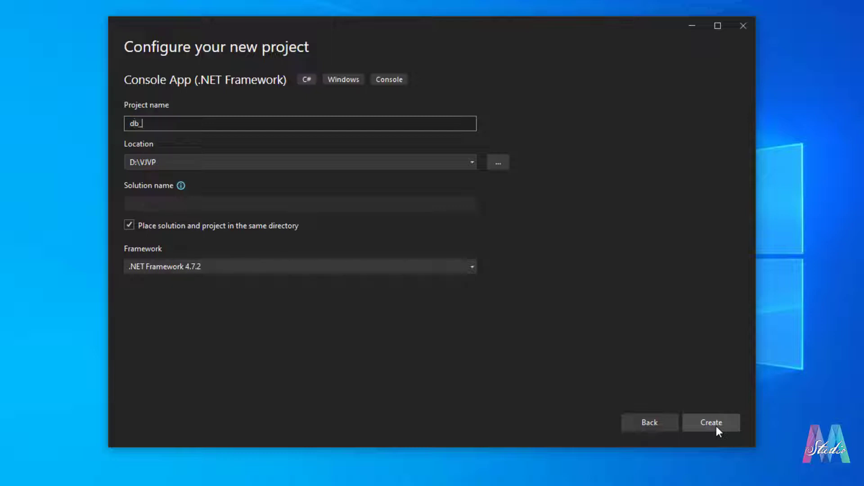
text(pro)
text(_sql)
text(con)
text(nec)
text(tion)
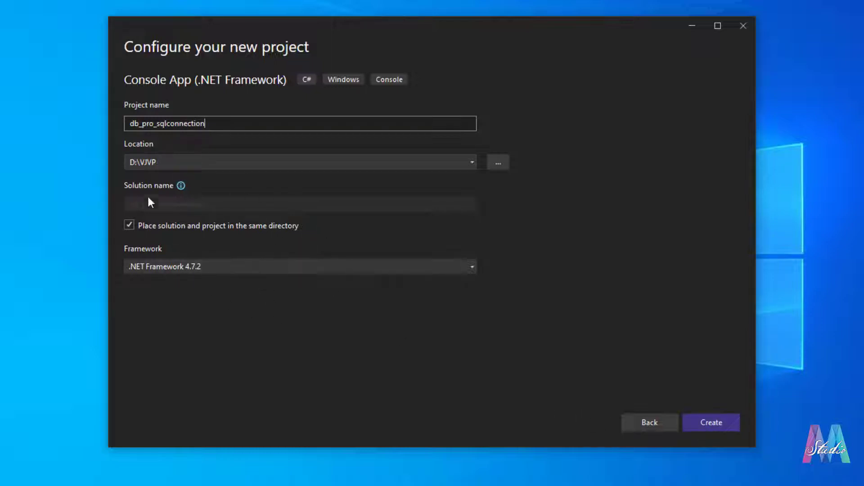
Name the project db_pro_sqlconnection and create it.
click(707, 427)
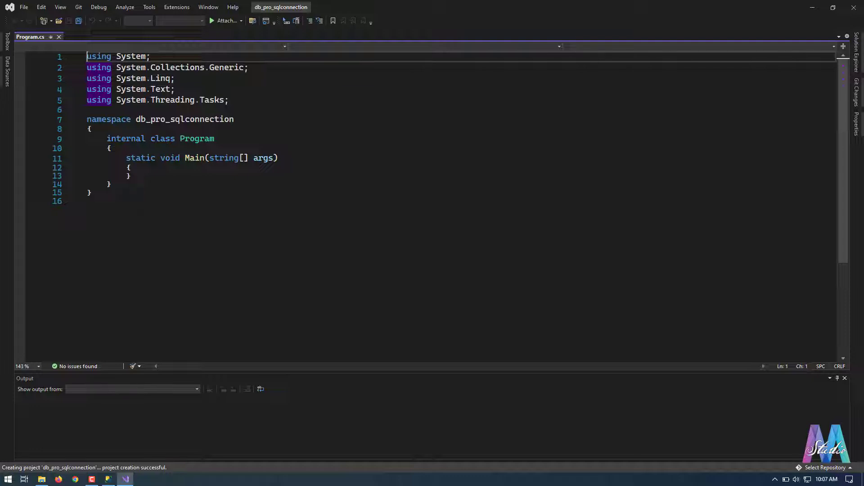
Write 'public void connectionDb()' below Main with 'SqlConnection conn = null;' in its body.
click(424, 176)
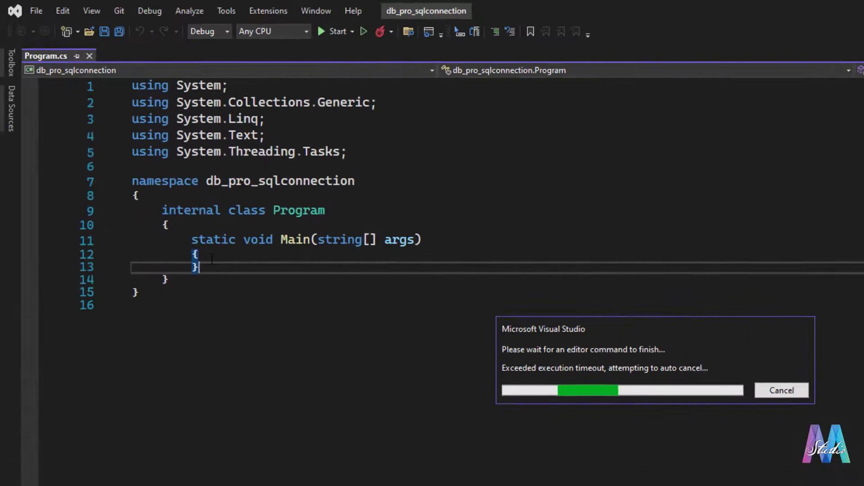
key(Return)
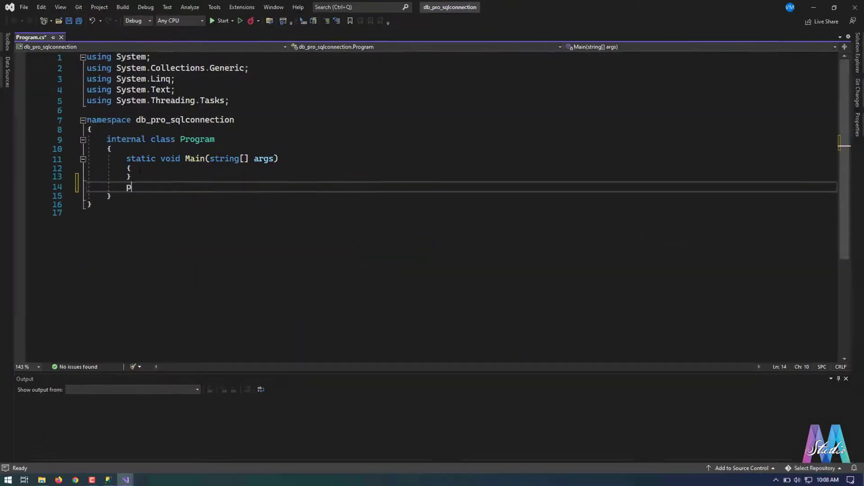
text(public voi)
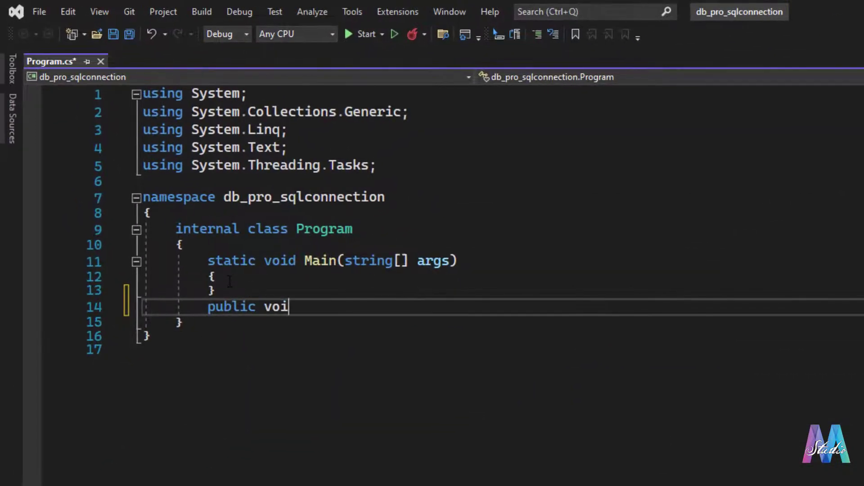
text(d connec)
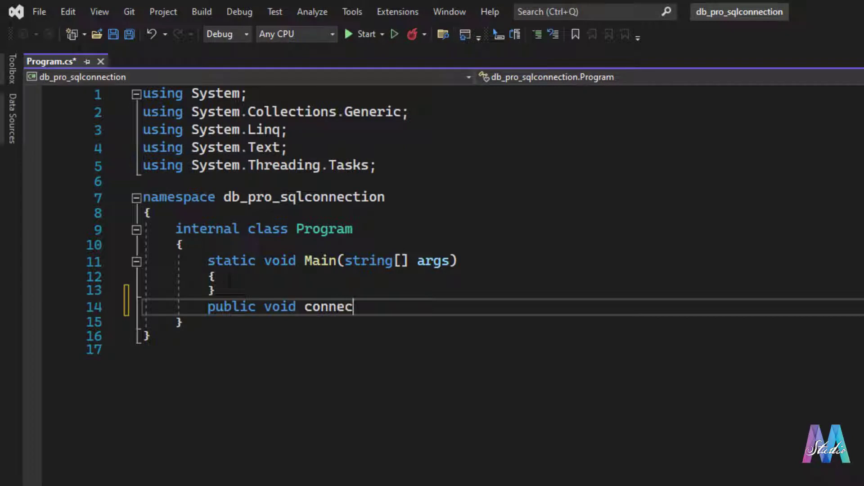
text(tionD)
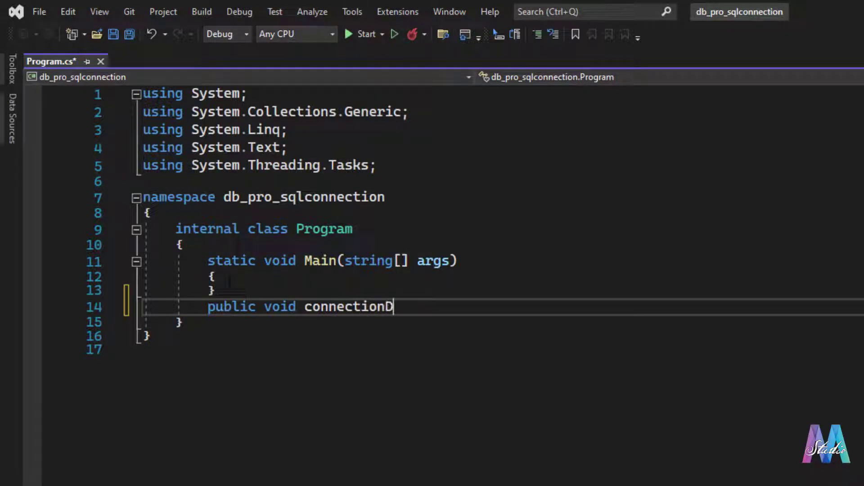
text(b)
key(Return)
text({)
key(Return)
text(S)
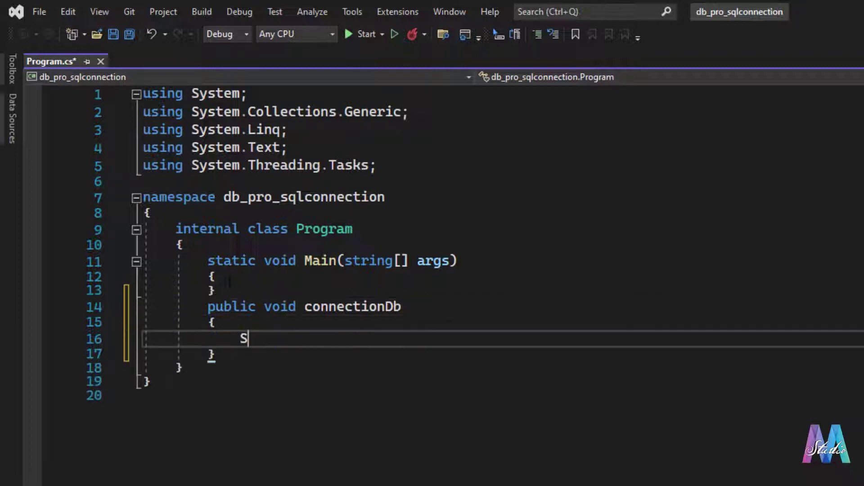
text(ql)
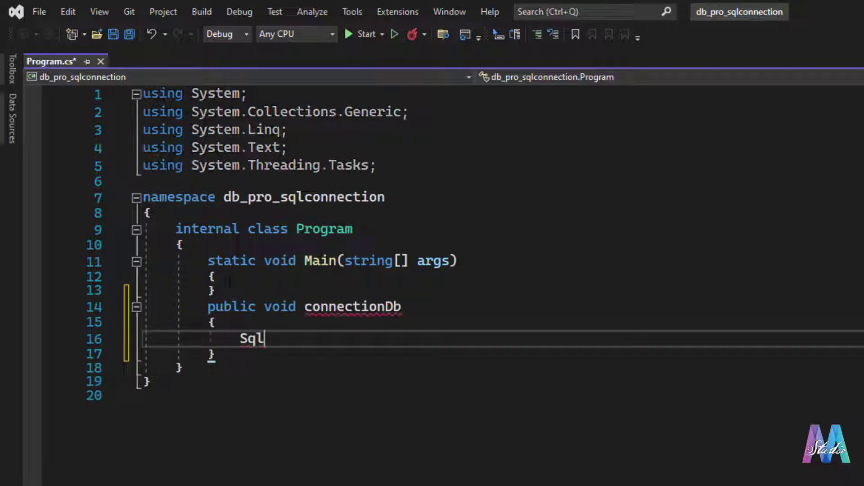
text(COnnec)
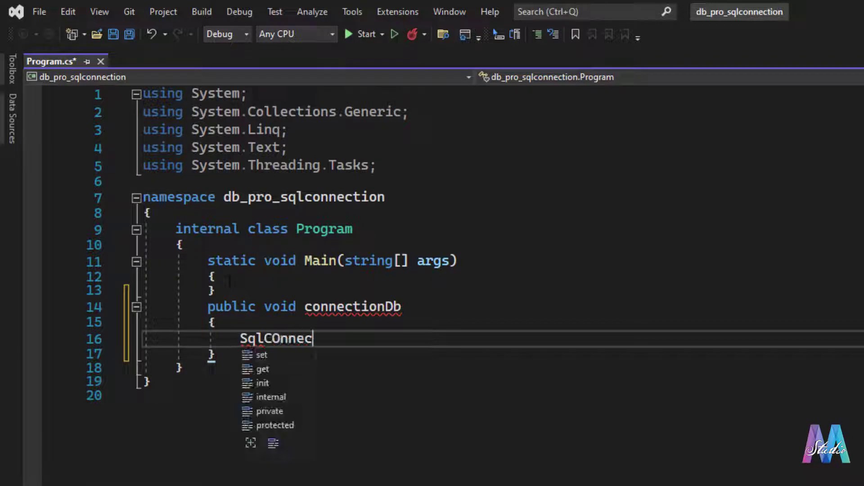
text(t)
key(BackSpace)
key(BackSpace)
key(BackSpace)
key(BackSpace)
text(o)
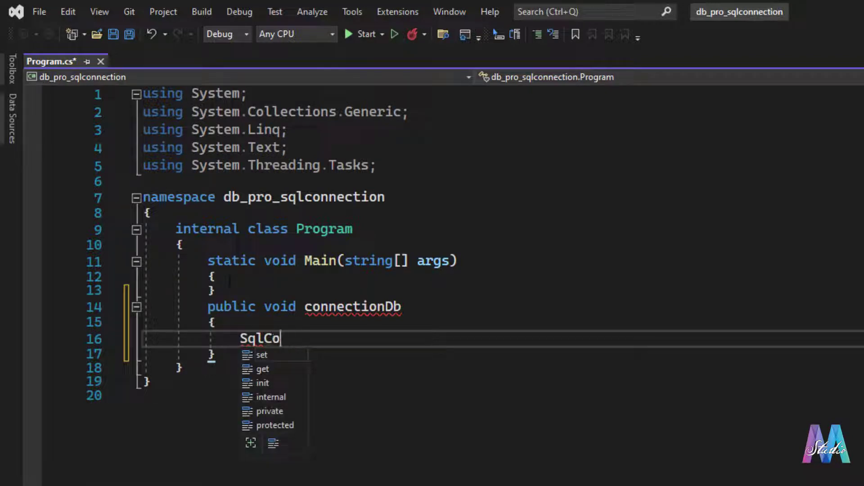
text(nnection)
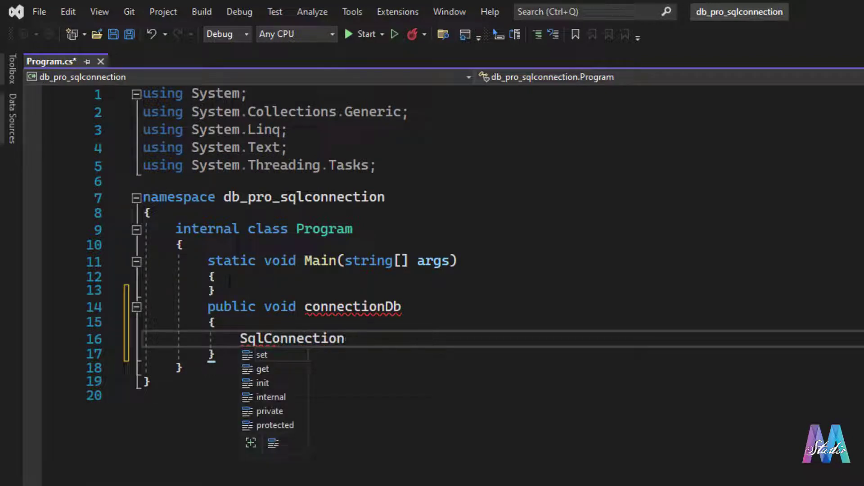
text( conn)
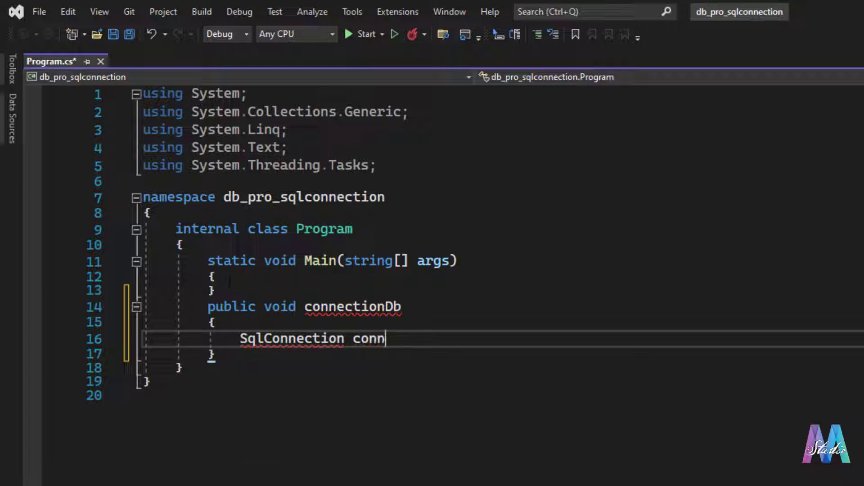
text( = )
text(null;)
key(Down)
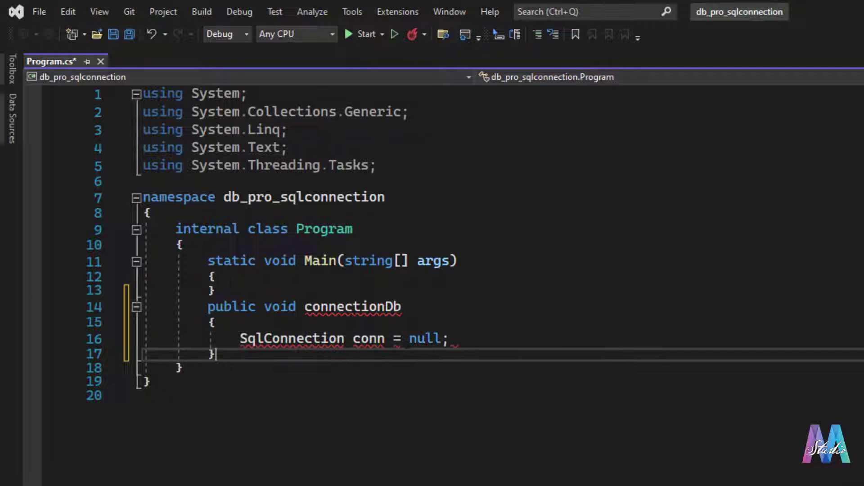
key(Up)
key(Up)
key(Up)
key(End)
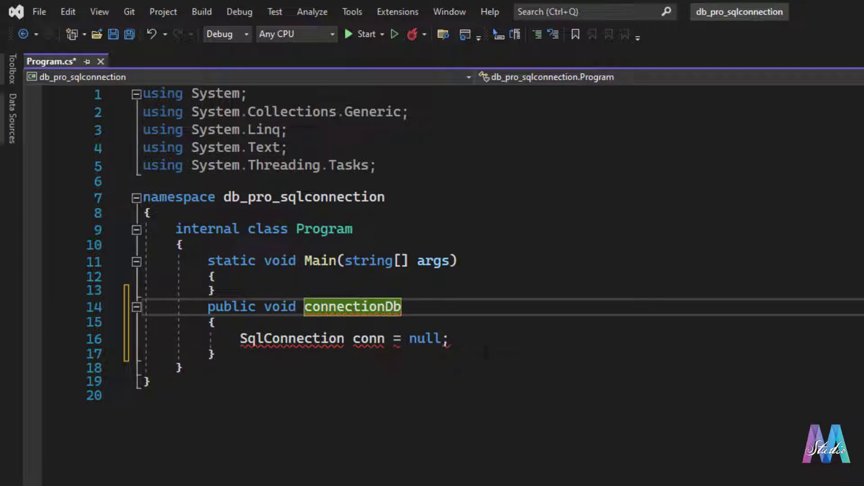
text(())
key(Down)
key(Down)
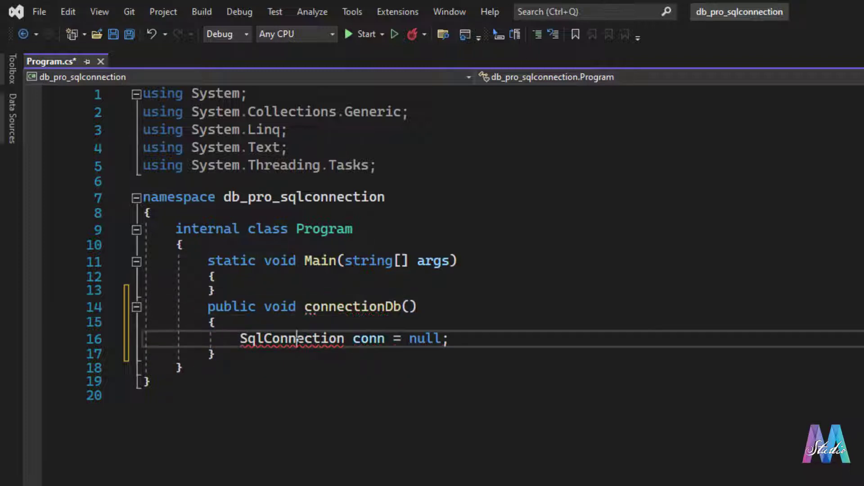
Add 'using System.Data.SqlClient;' through the quick fix so SqlConnection resolves.
click(299, 339)
mouse_move(111, 338)
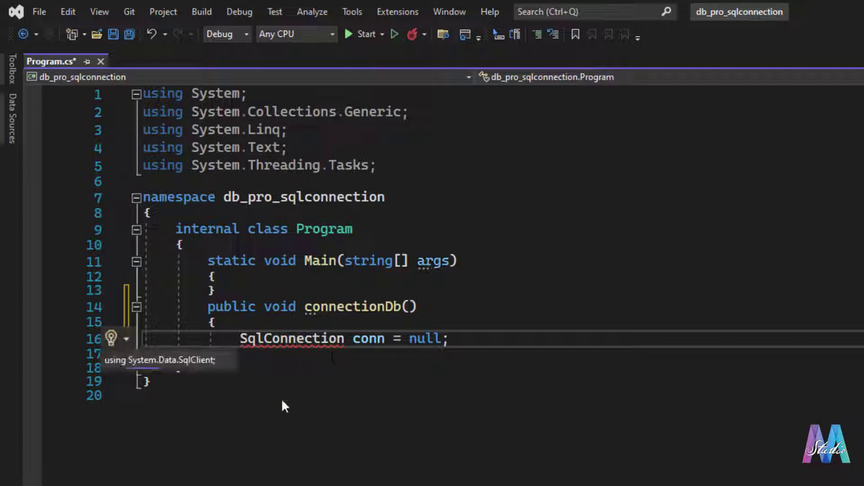
click(282, 402)
click(281, 339)
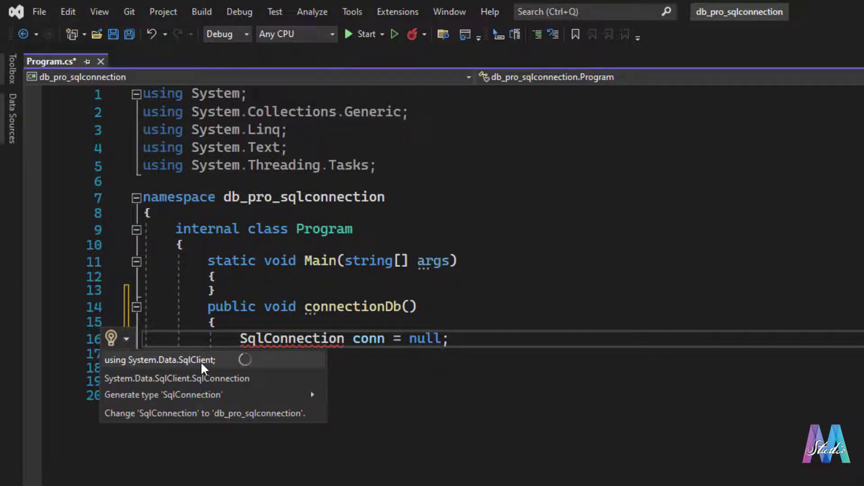
click(201, 361)
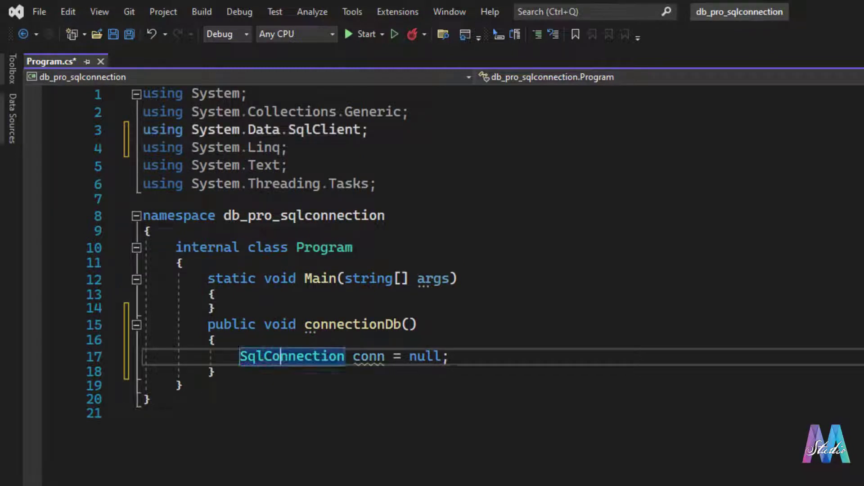
Add a try block in connectionDb holding 'conn = new SqlConnection(...)'.
key(Return)
text(tr)
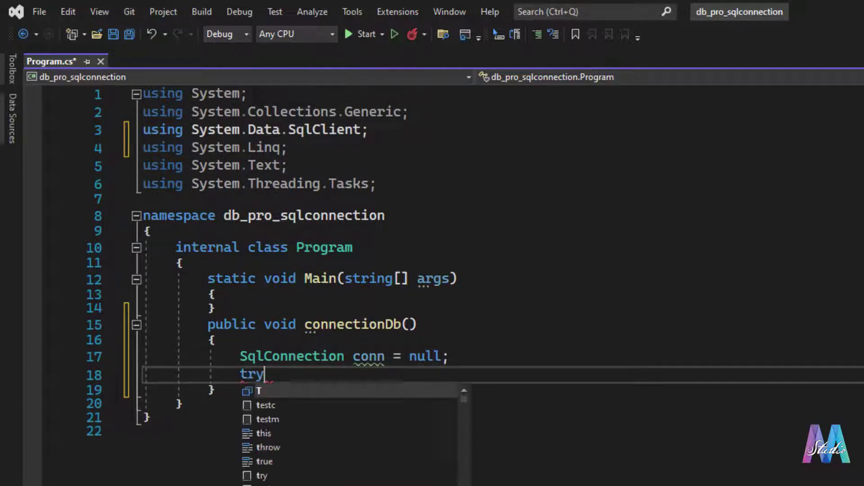
text(y)
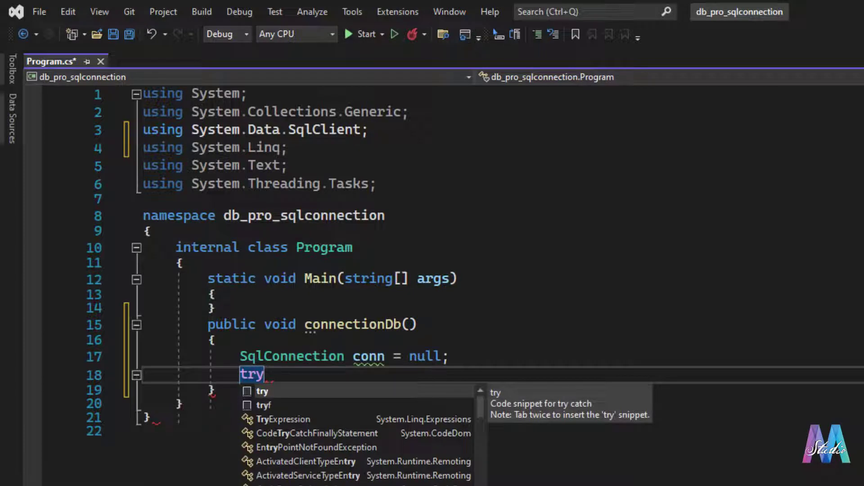
key(Return)
text({)
key(Return)
text(c)
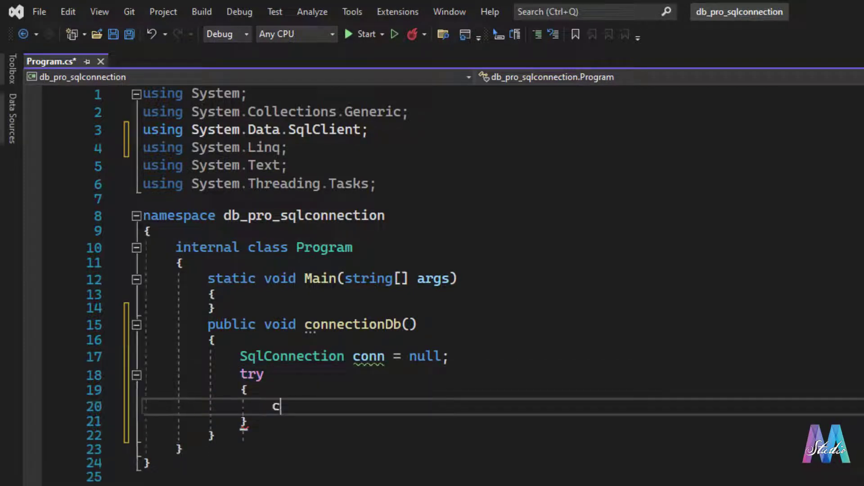
text(onn)
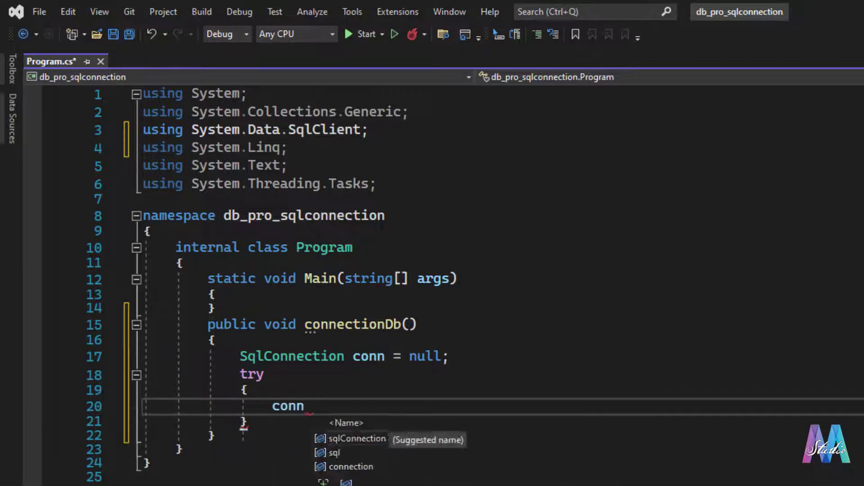
text( new)
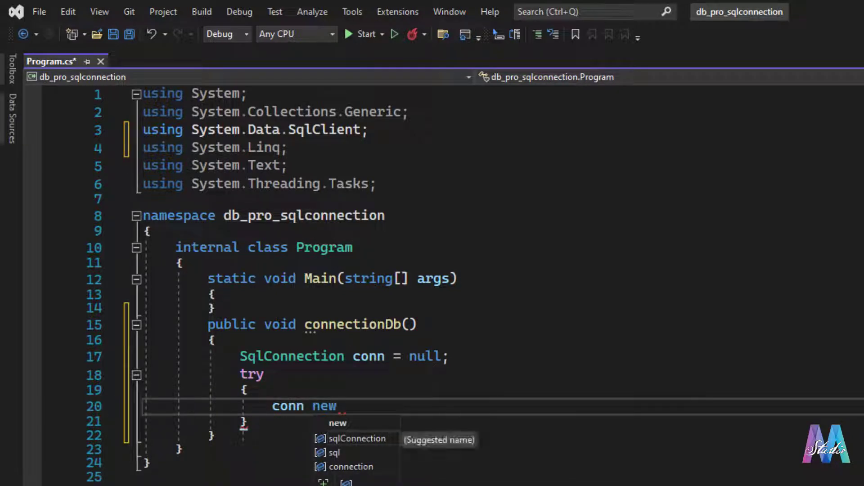
key(BackSpace)
key(BackSpace)
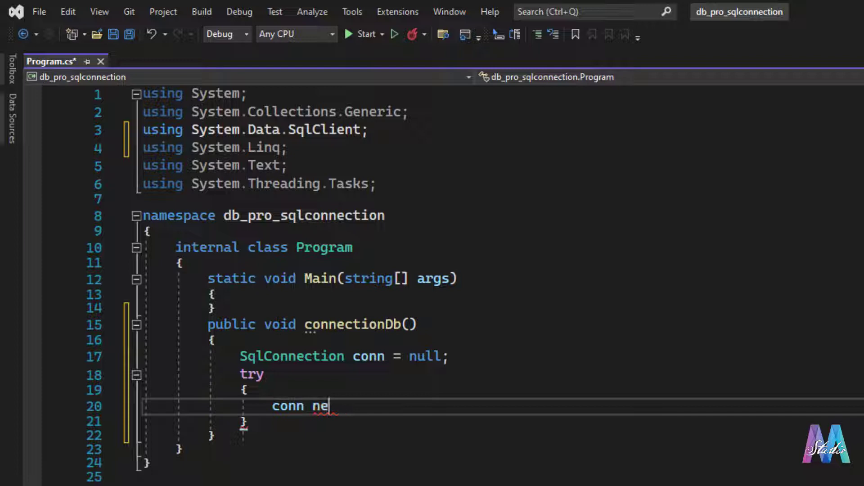
key(BackSpace)
key(BackSpace)
text(= ne)
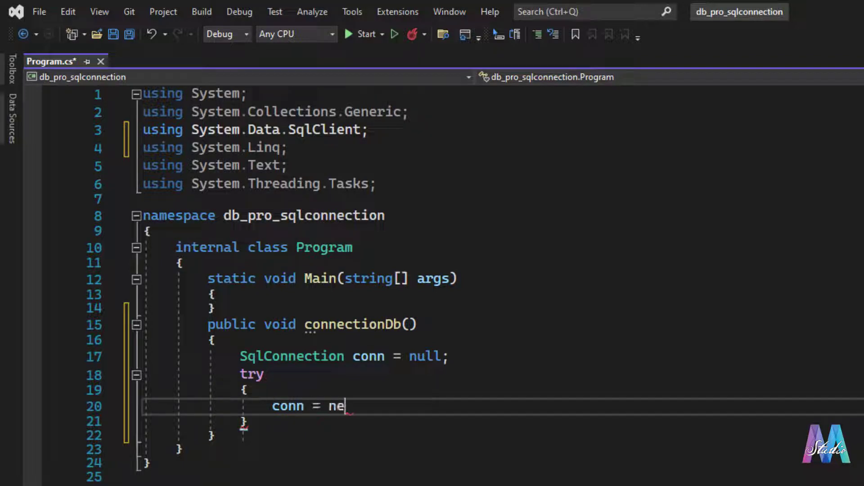
text(w s)
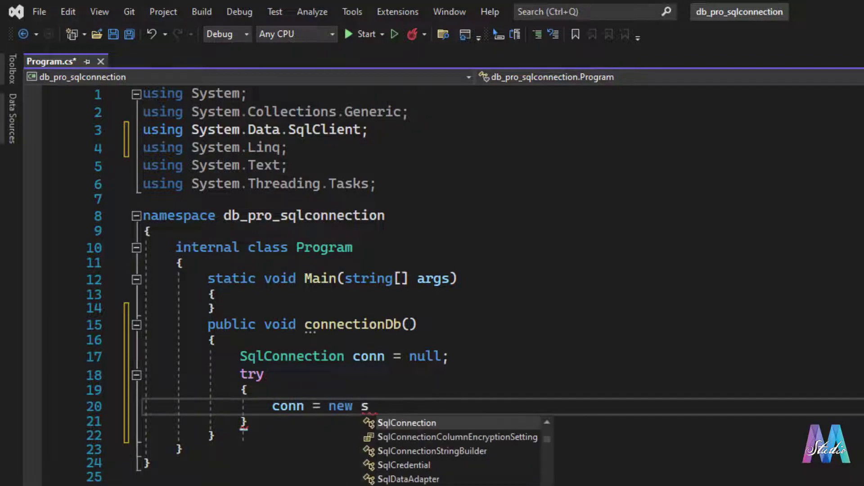
key(Tab)
text(()
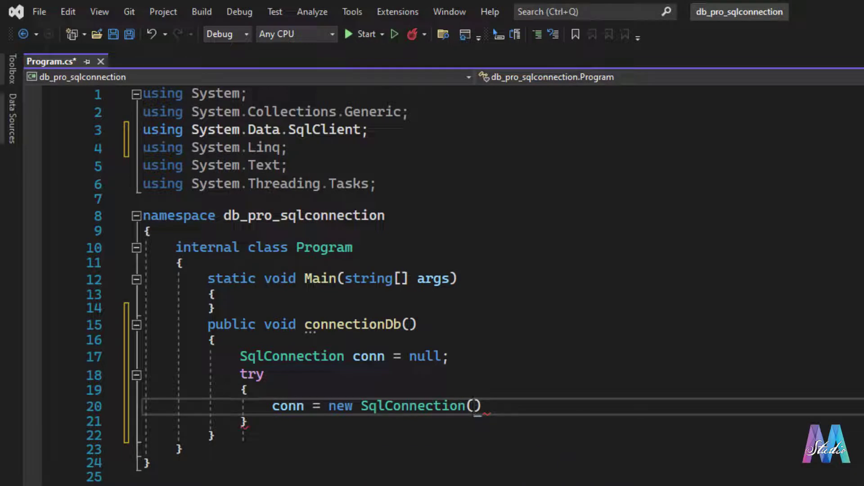
text("Da)
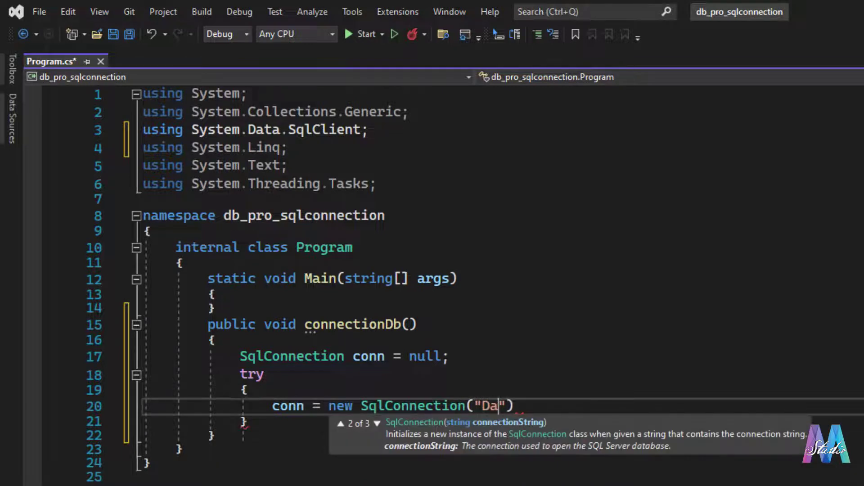
text(ta Source)
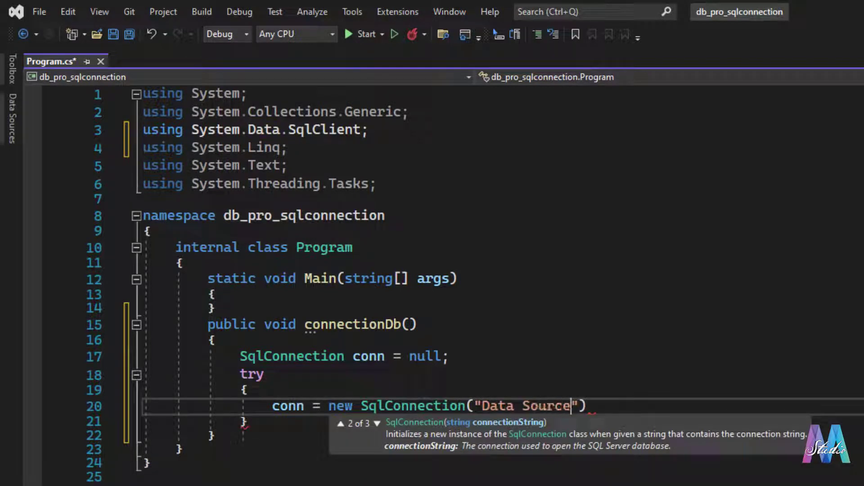
text(=)
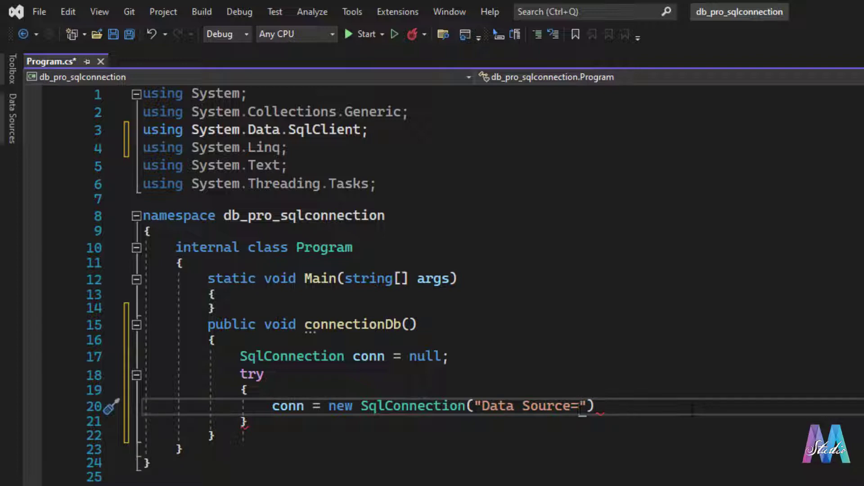
text(D)
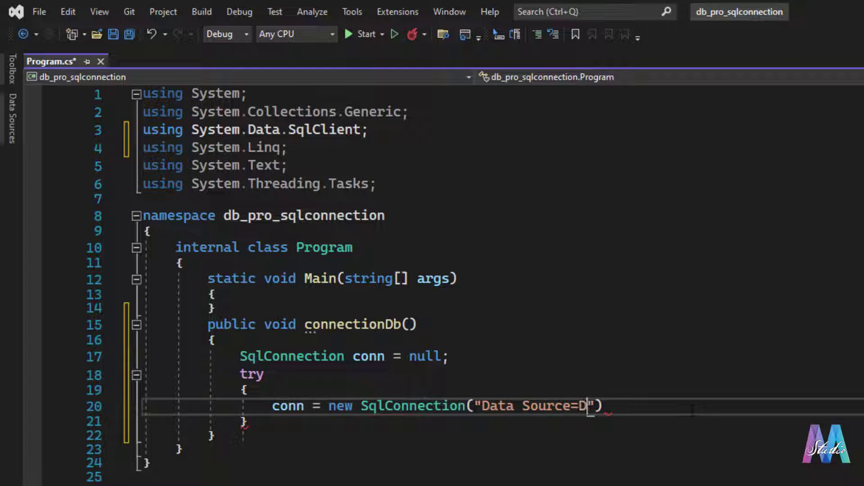
text(ESKTO)
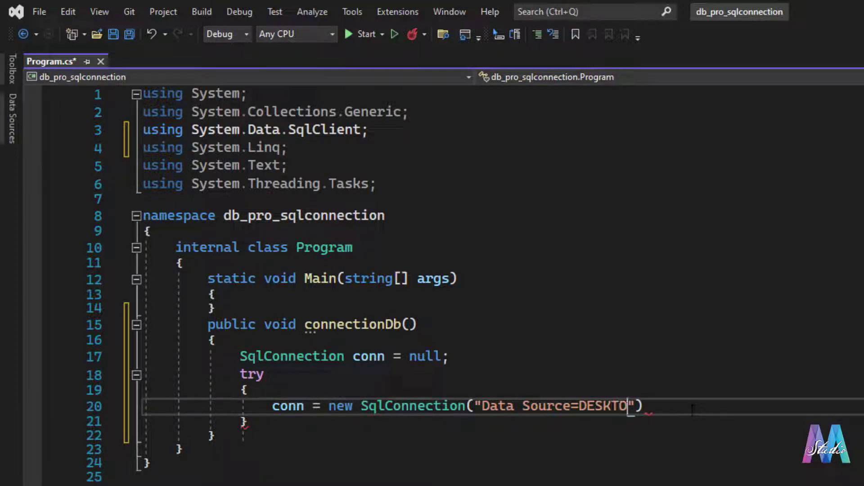
text(P-P)
text(LP)
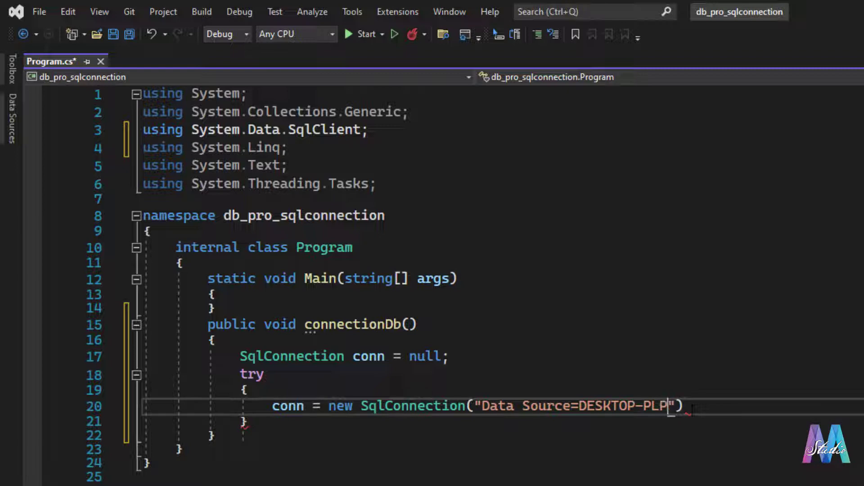
text(2PC2; )
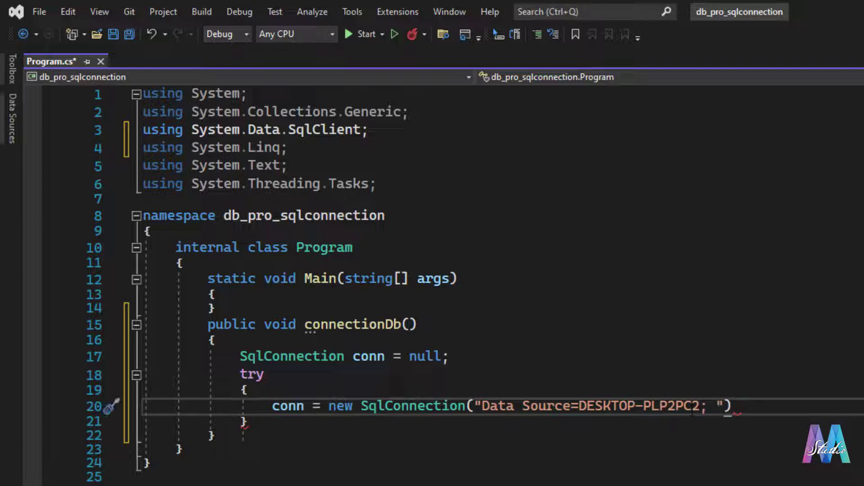
text(Ini)
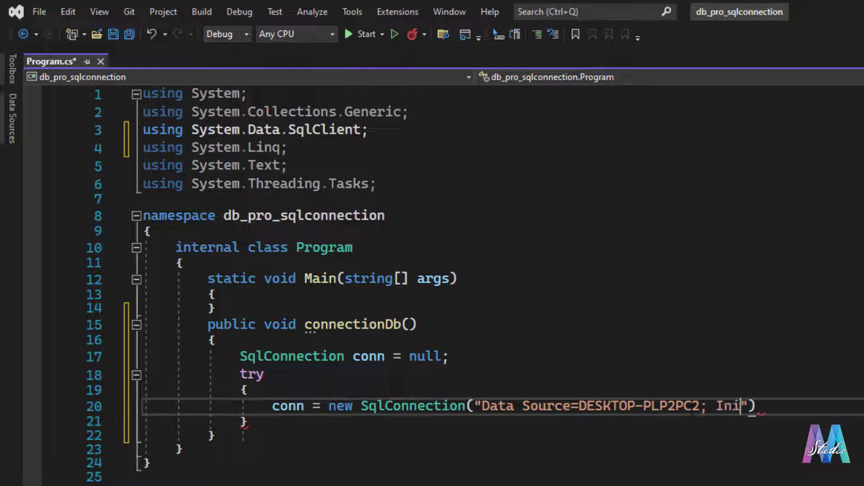
text(tial )
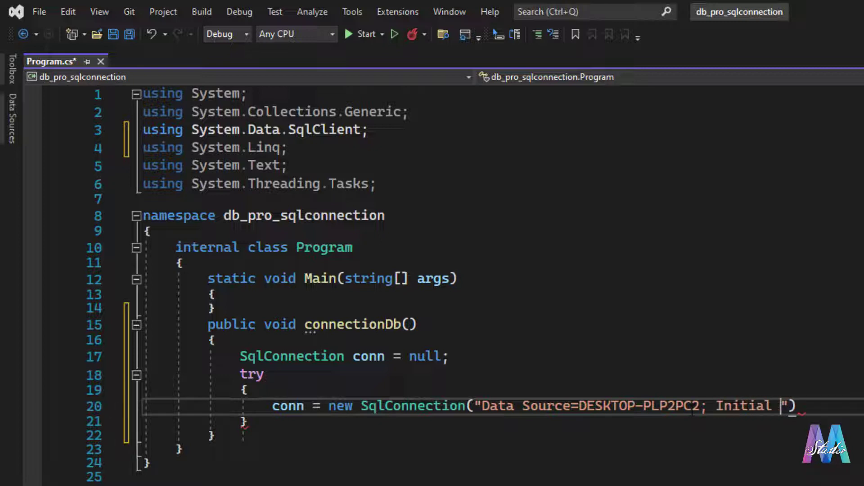
text(Catalog)
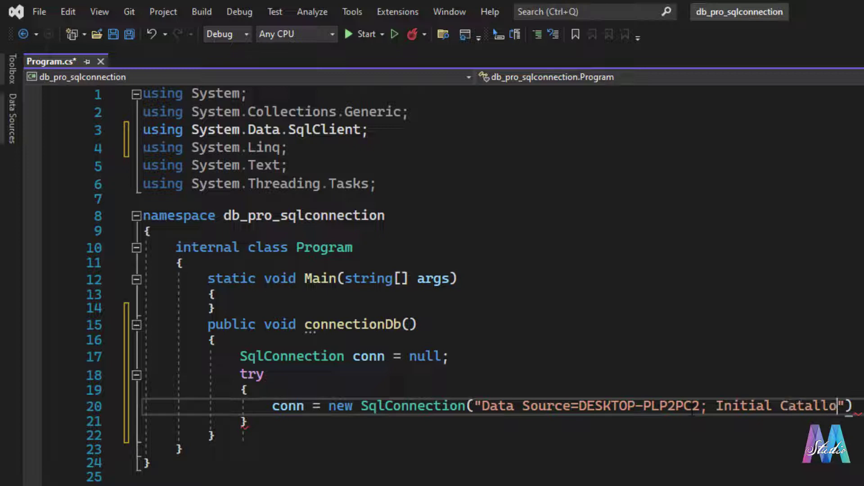
Type 'Data Source=DESKTOP-PLP2PC2;Initial Catalog=' into the SqlConnection string.
key(BackSpace)
key(BackSpace)
text(og=)
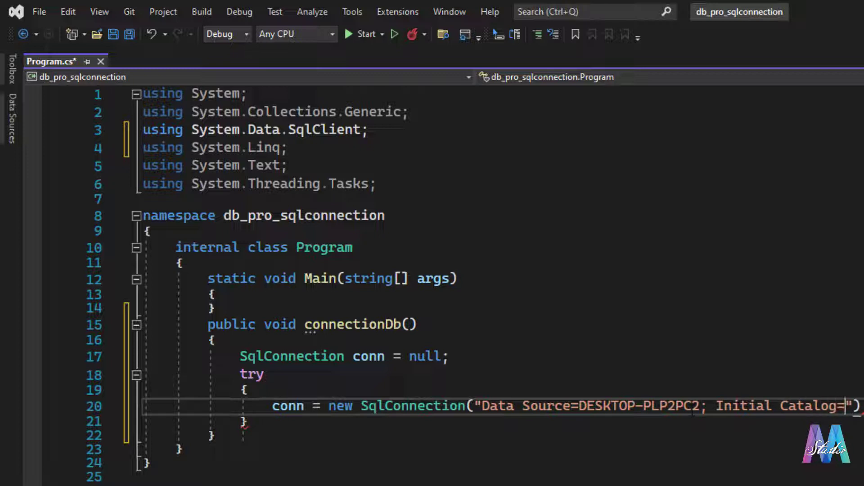
text(db)
text(_sl)
Fix typos in the connection string's db_sqldemo catalog name and Integrated Security=True setting.
key(BackSpace)
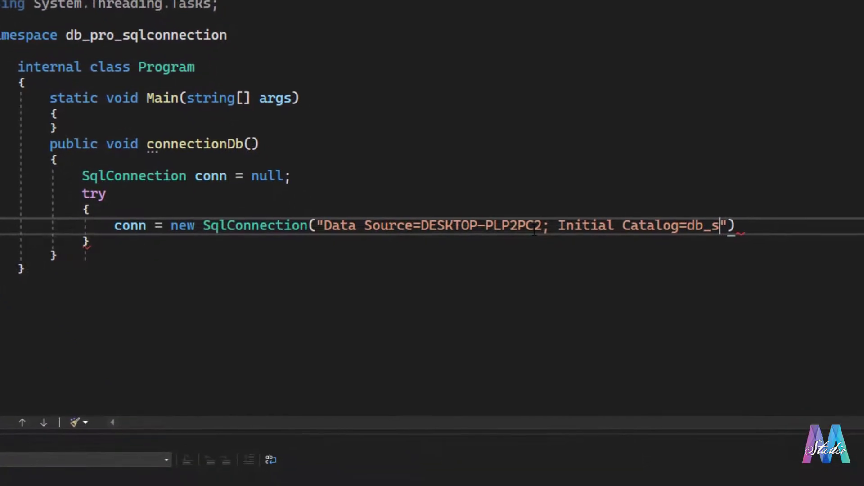
text(qldemo)
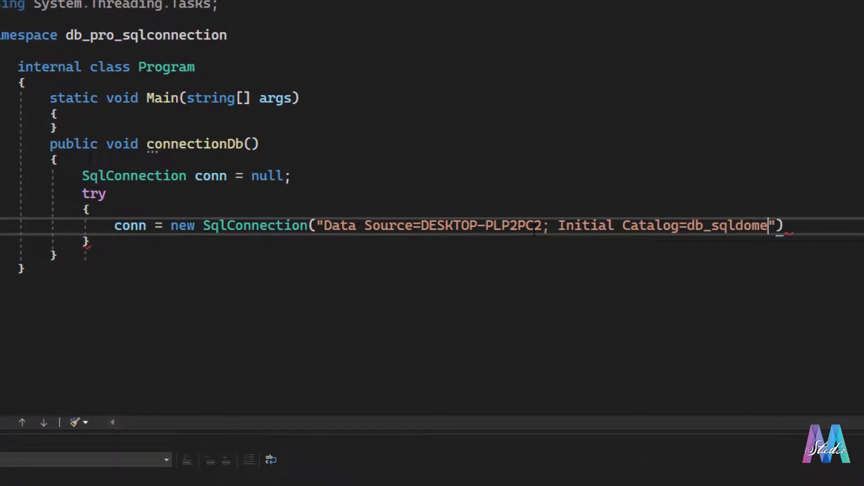
key(BackSpace)
key(BackSpace)
text(mo)
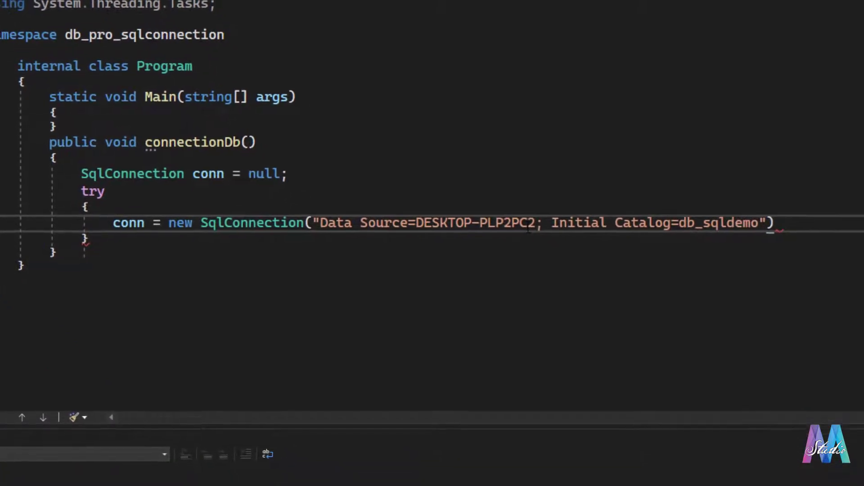
text(; Inter)
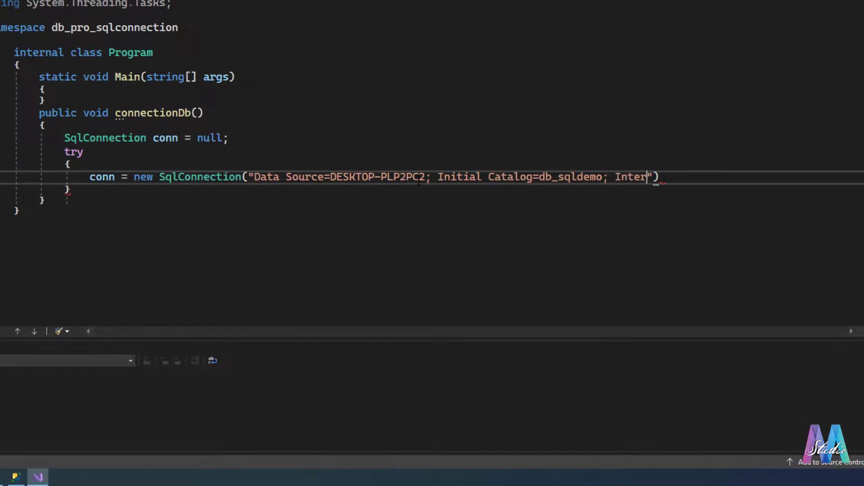
key(BackSpace)
text(grated S)
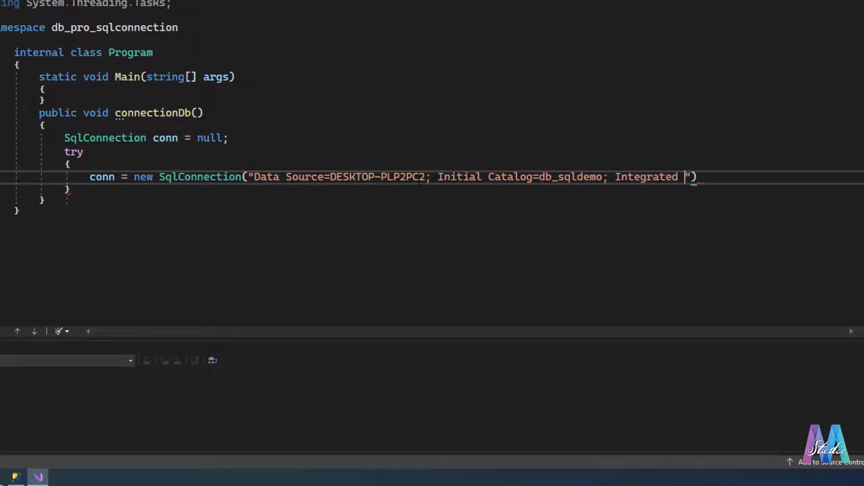
text(eu)
key(BackSpace)
text(cu)
text(ri)
key(BackSpace)
key(BackSpace)
text(rit)
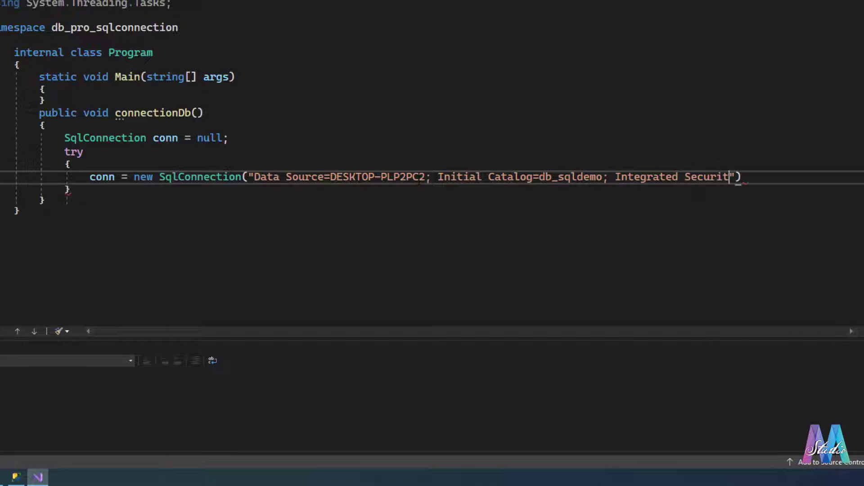
text(y=True")
text();)
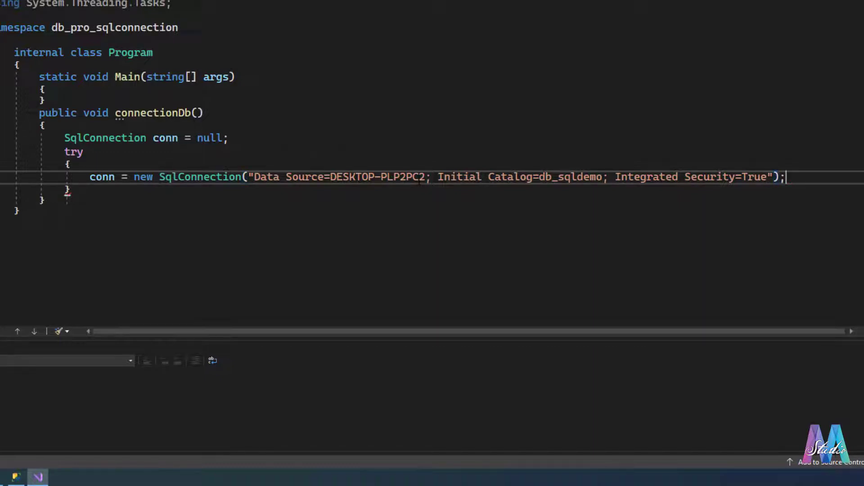
End the SqlConnection statement and add conn.Open(); inside the try block.
key(Return)
text(con)
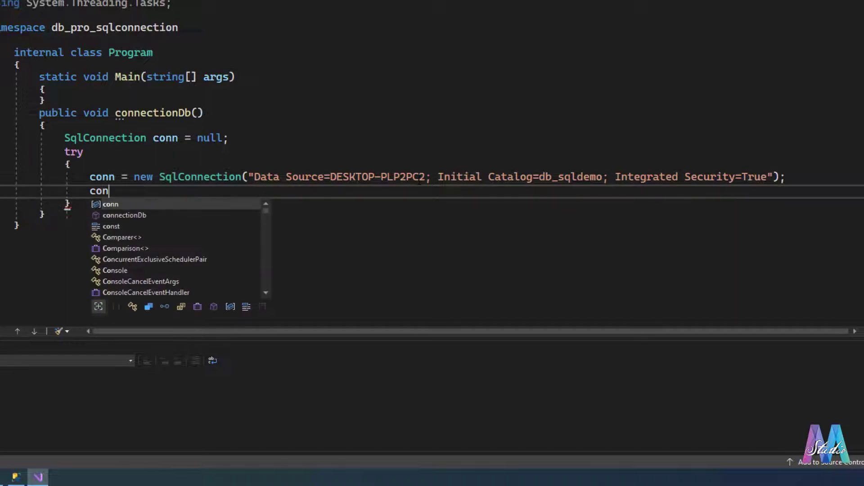
key(Tab)
text(.)
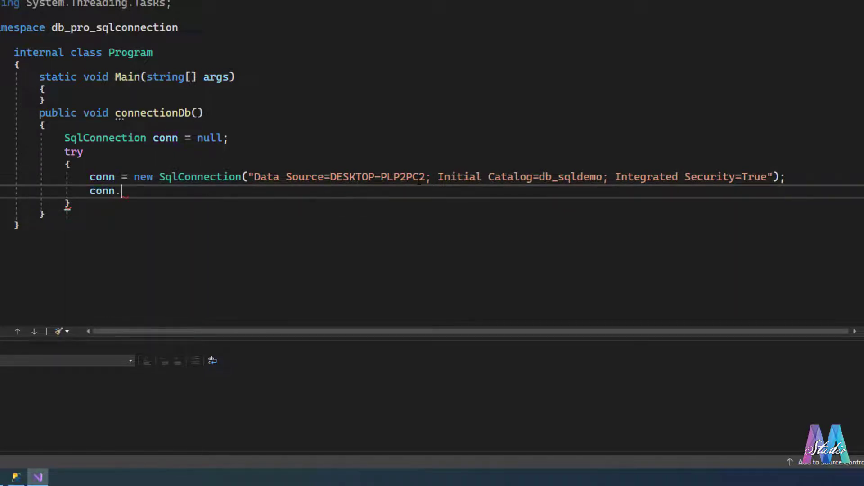
text(Op)
text(en)
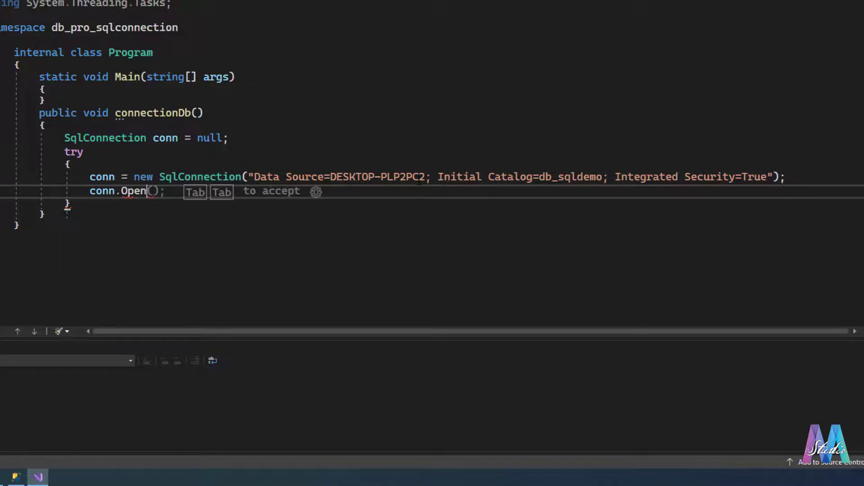
text(())
key(Tab)
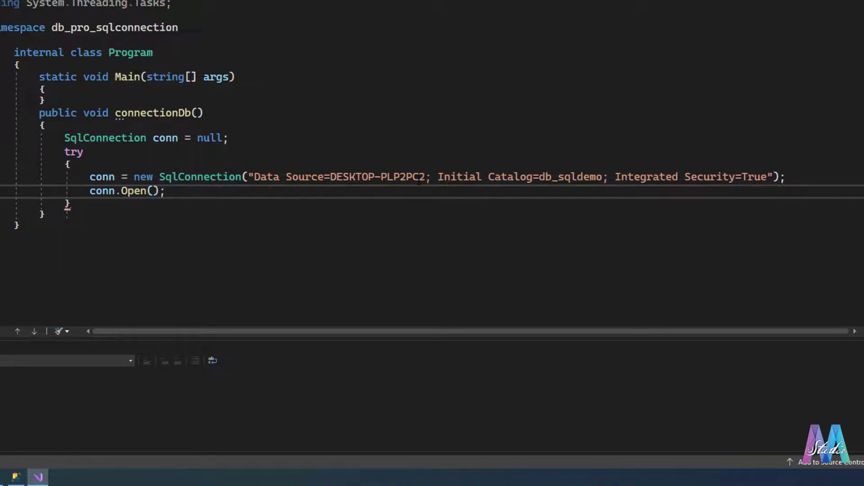
key(Return)
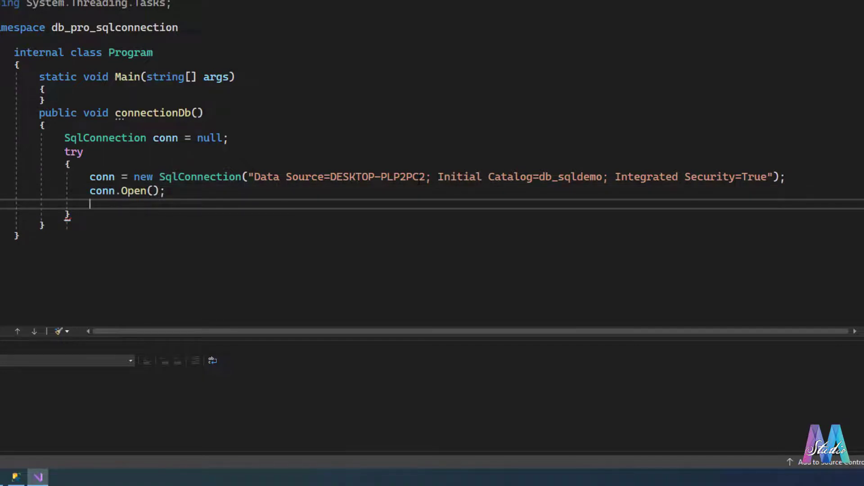
text(cw)
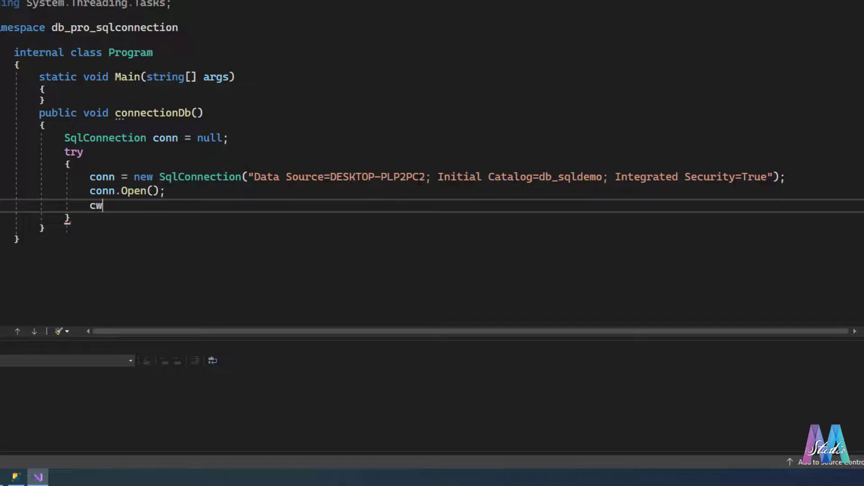
Add Console.WriteLine printing "Connection established successfully." after the Open call.
key(Tab)
key(Tab)
text(")
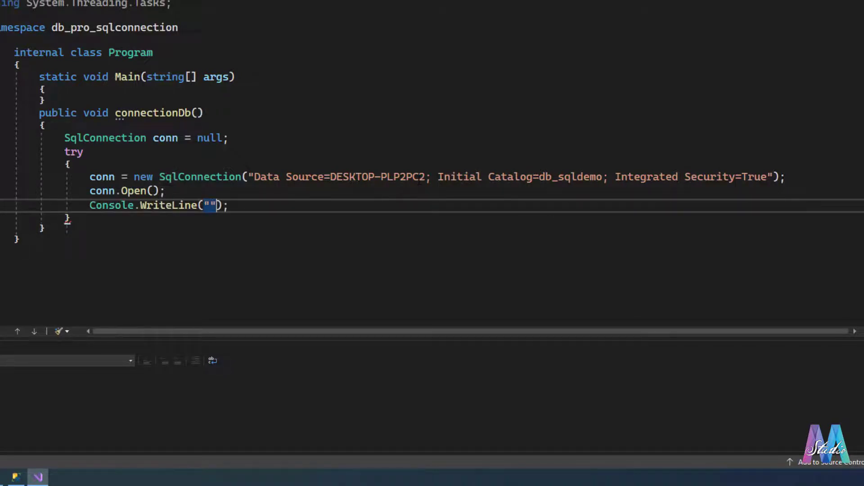
text(Suc)
key(BackSpace)
key(BackSpace)
key(BackSpace)
text(Connec)
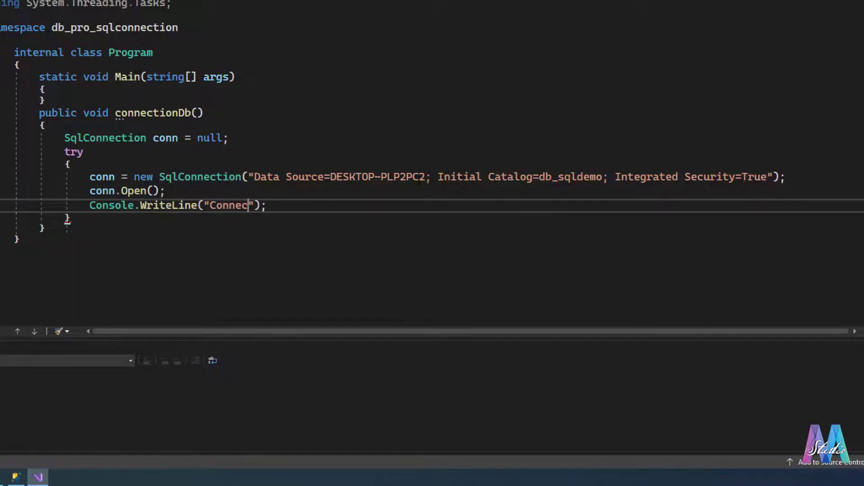
text(tio)
key(BackSpace)
text(n est)
text(ablished su)
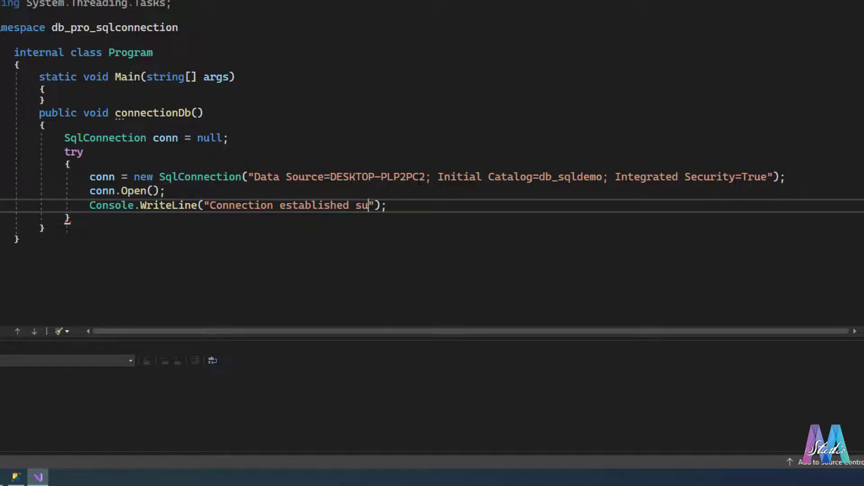
text(ccess)
text(fully.)
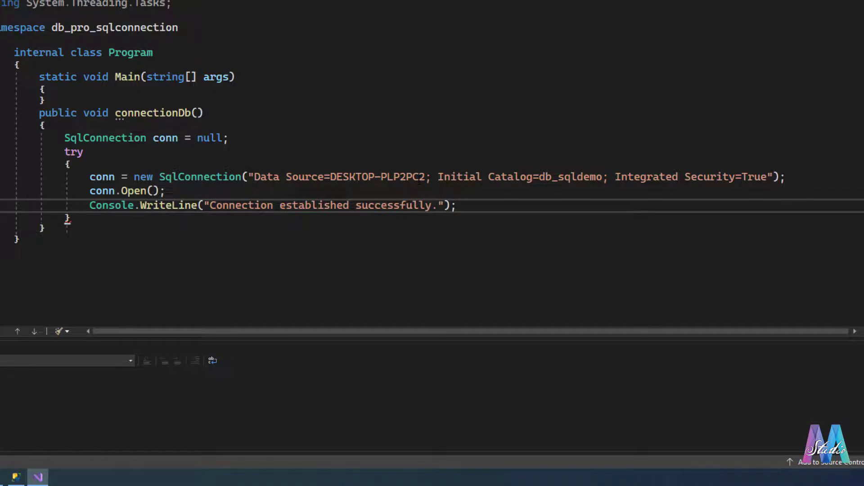
Add a catch (Exception e) block with an empty body below the try block.
click(82, 219)
key(Return)
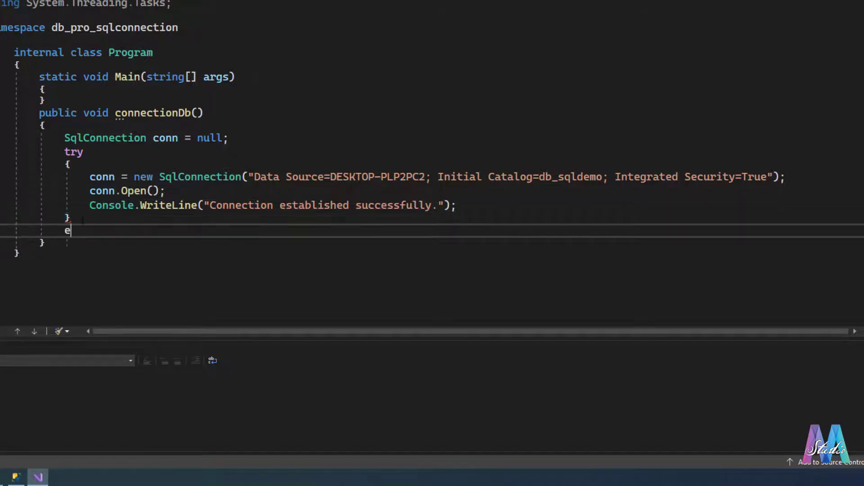
text(c)
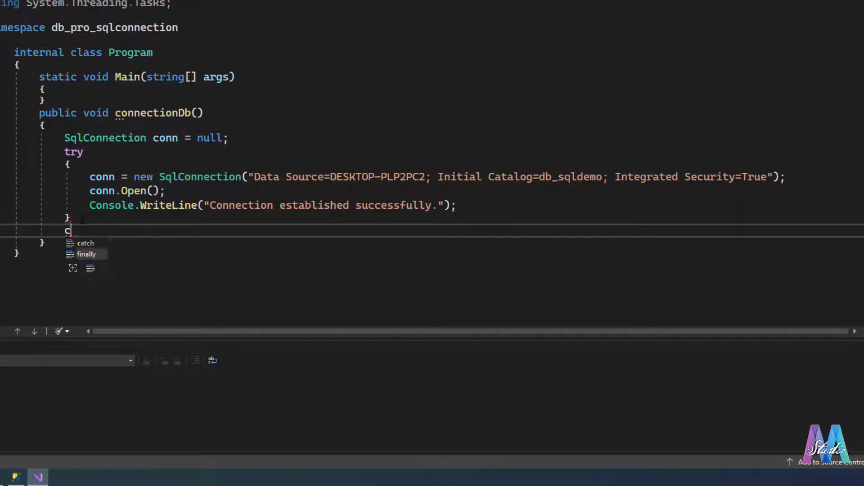
text(atch)
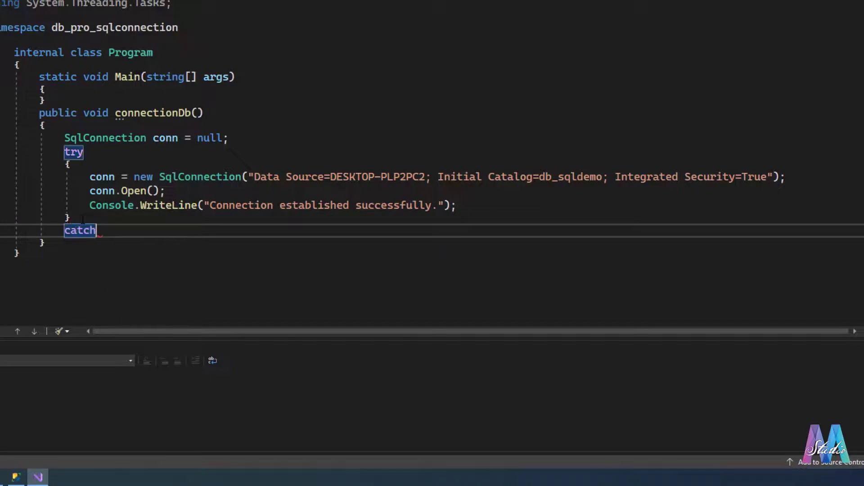
text(()
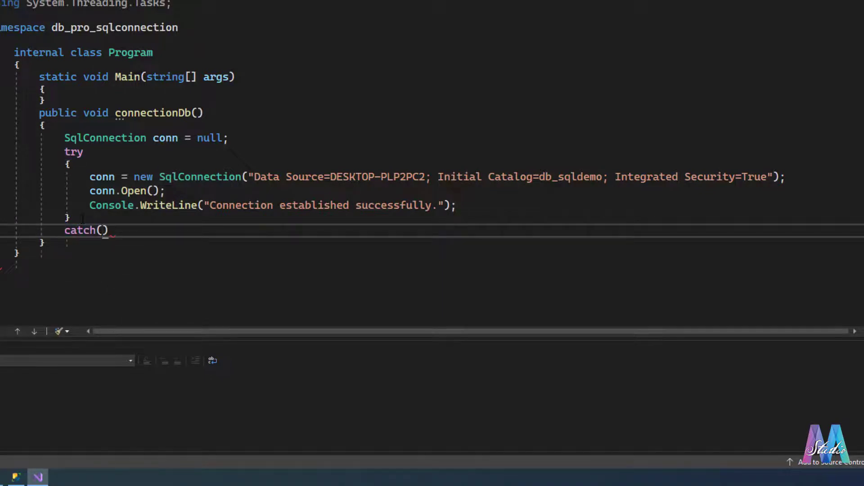
text(E)
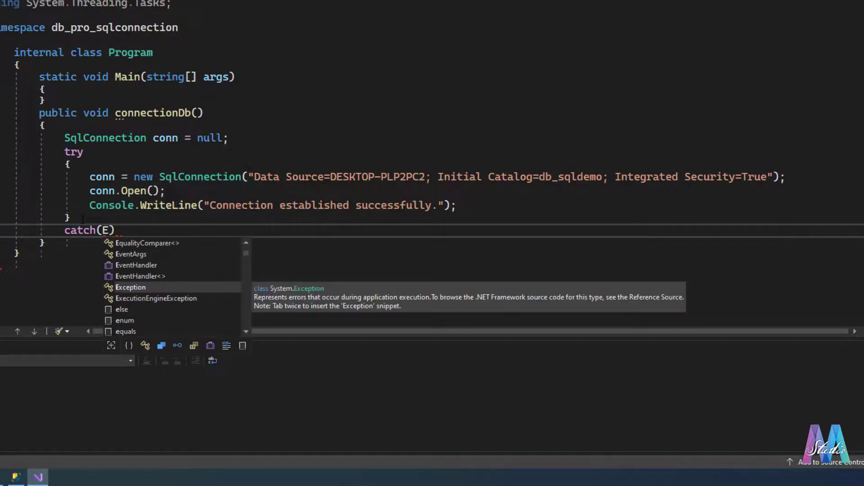
key(Tab)
text(e))
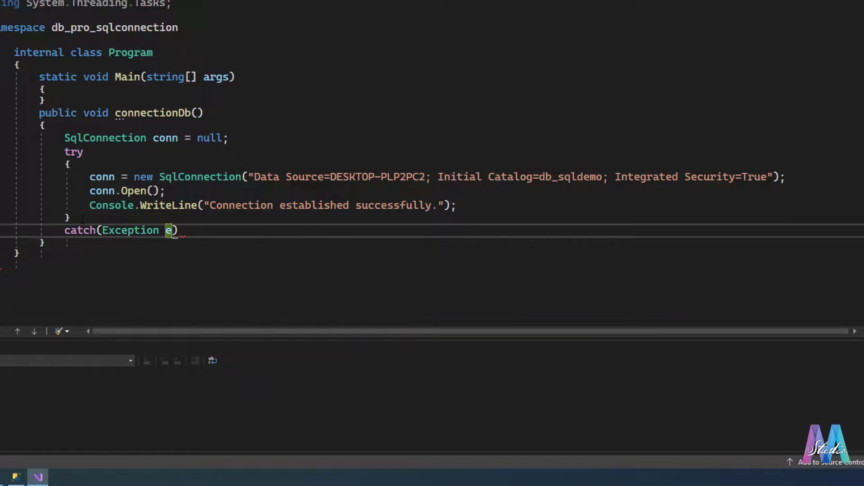
text( {)
key(Return)
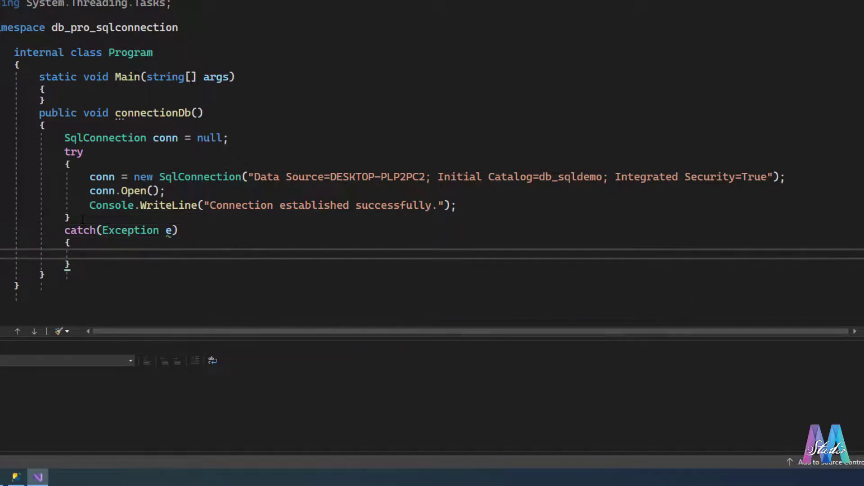
text(cw)
Print "Something went wrong" from the catch block with Console.WriteLine.
key(Tab)
key(Tab)
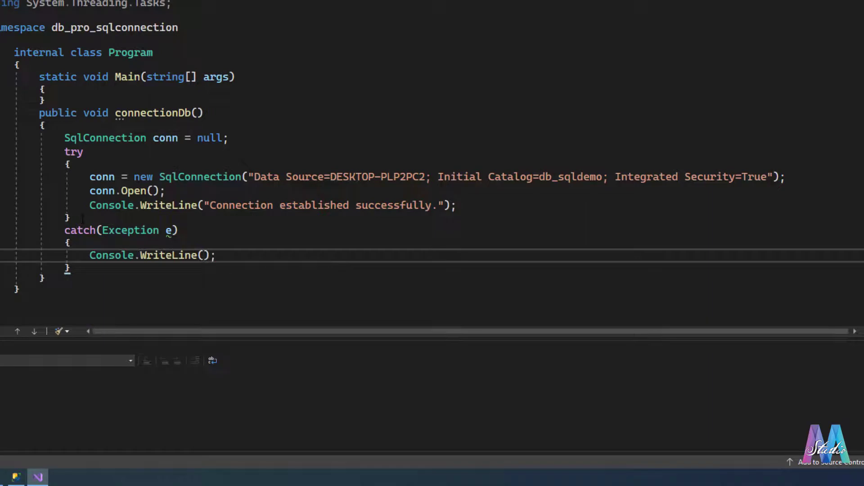
text("Something)
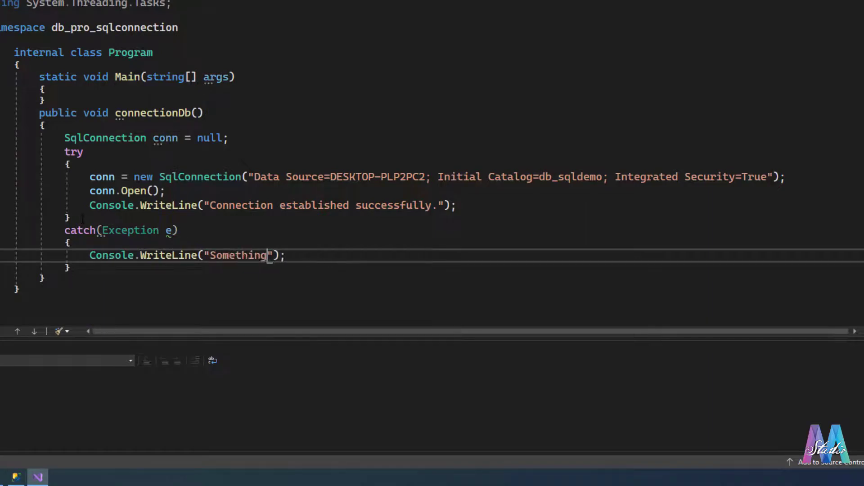
text( webnd)
key(BackSpace)
key(BackSpace)
key(BackSpace)
text(nd)
key(BackSpace)
key(BackSpace)
text(t wro)
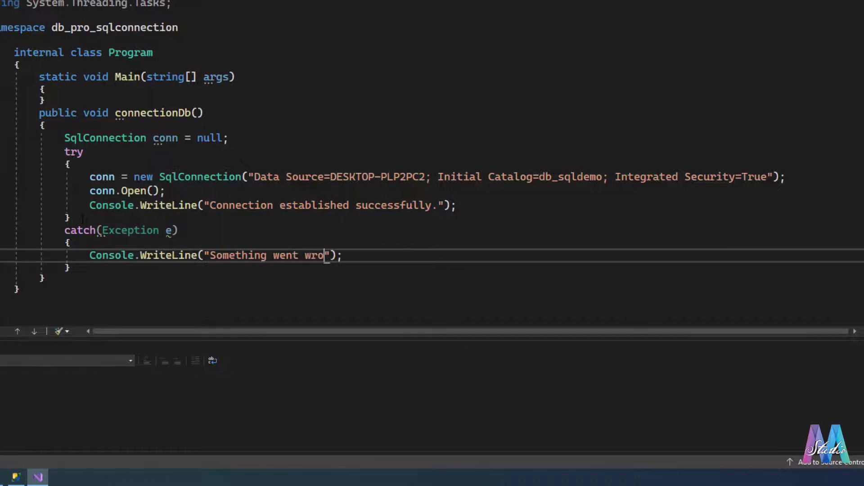
text(ng)
key(Right)
Add a finally block after the catch that calls conn.Close();.
click(80, 268)
key(Return)
text(fina)
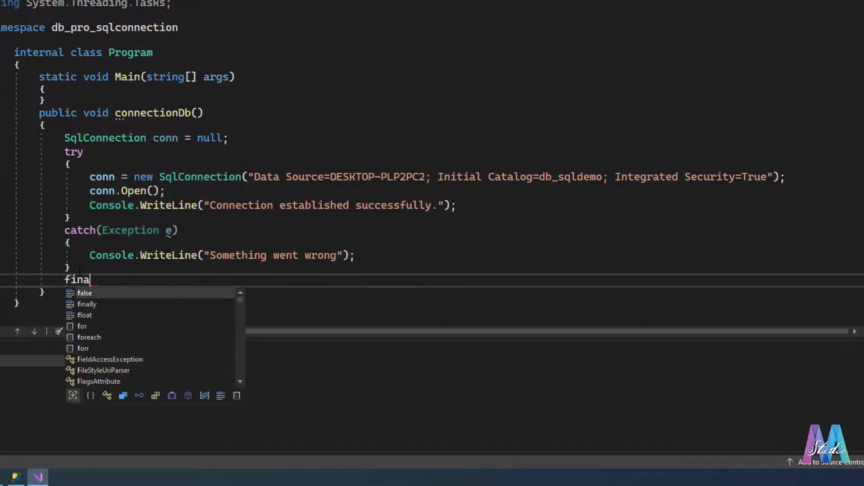
key(Tab)
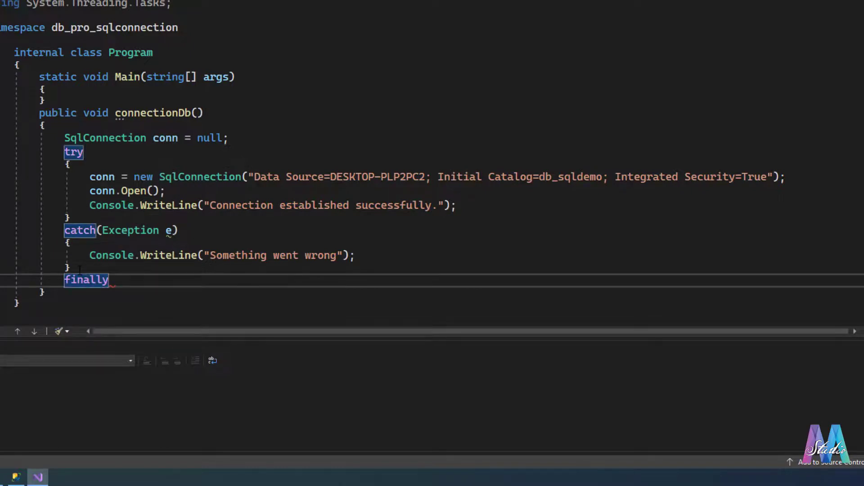
text({)
key(Return)
text(co)
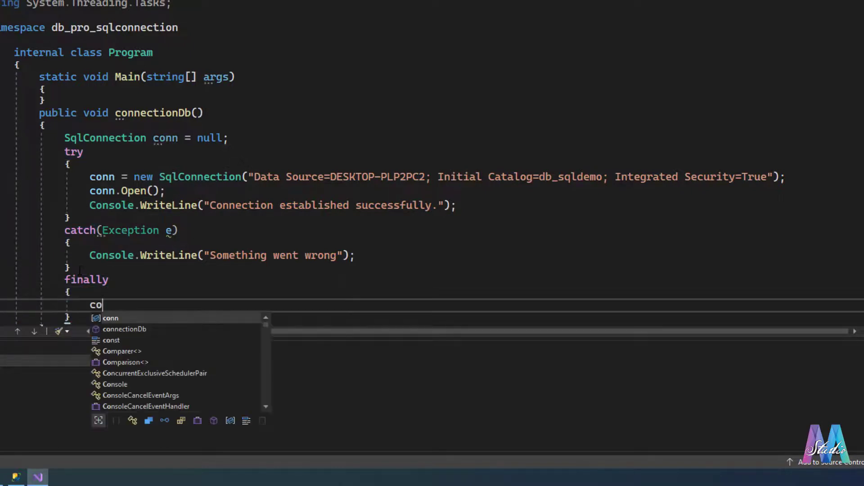
text(nn.c)
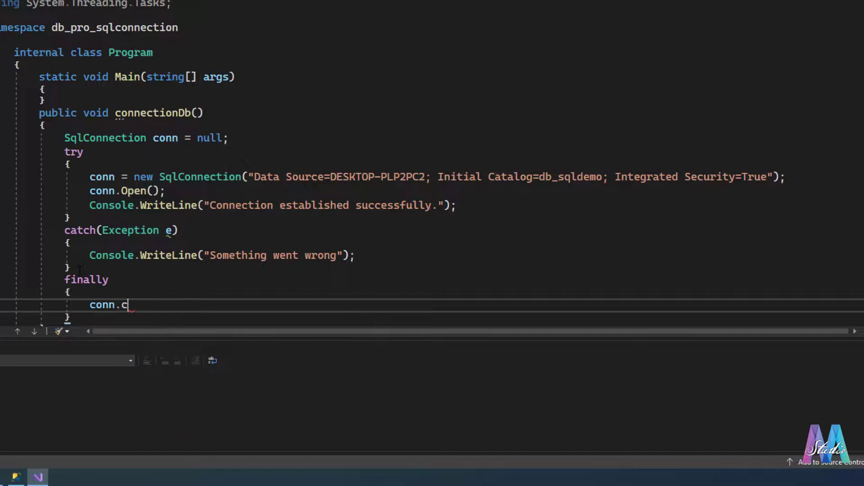
key(Down)
key(Down)
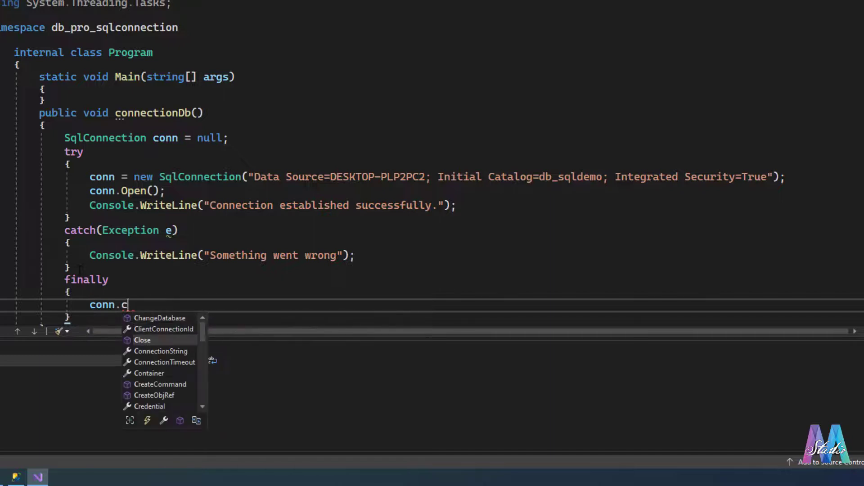
key(Tab)
text(())
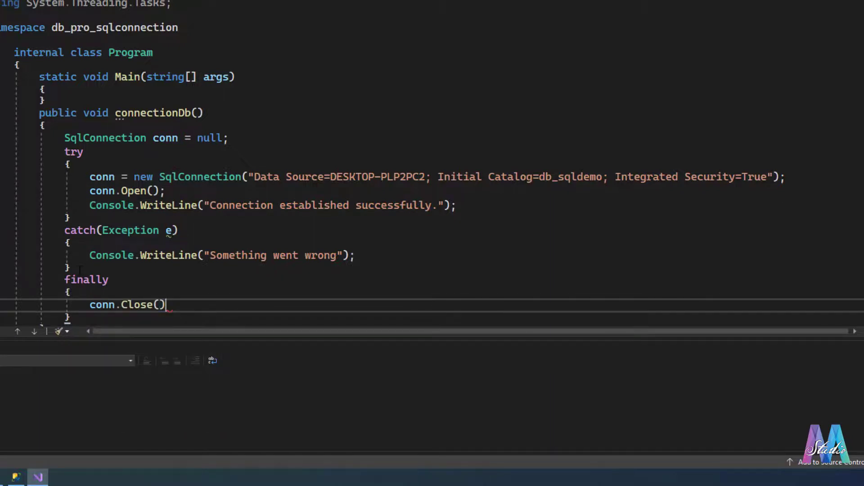
text(;)
Add new Program().connectionDb(); to Main, followed by Console.ReadLine();.
click(204, 113)
click(93, 90)
key(Return)
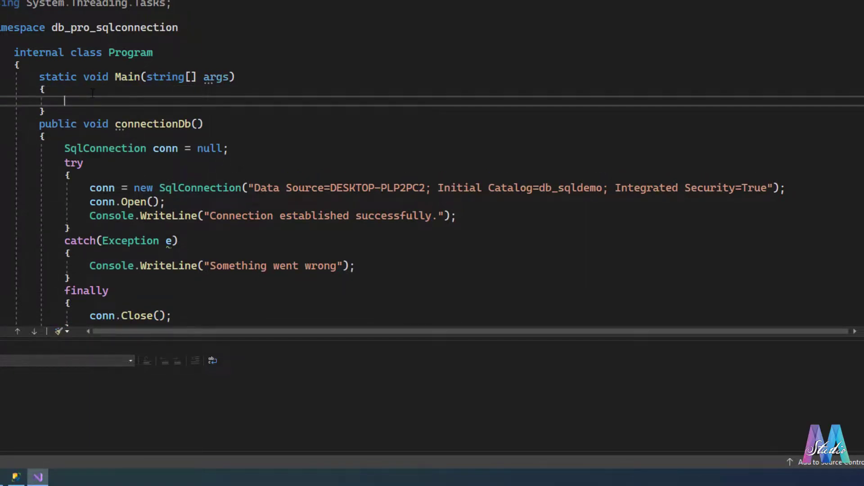
text(new)
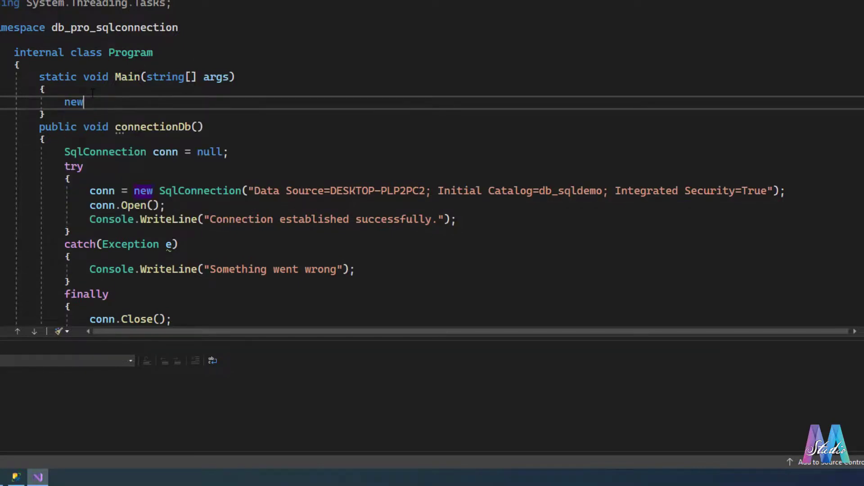
text( Program)
text(().)
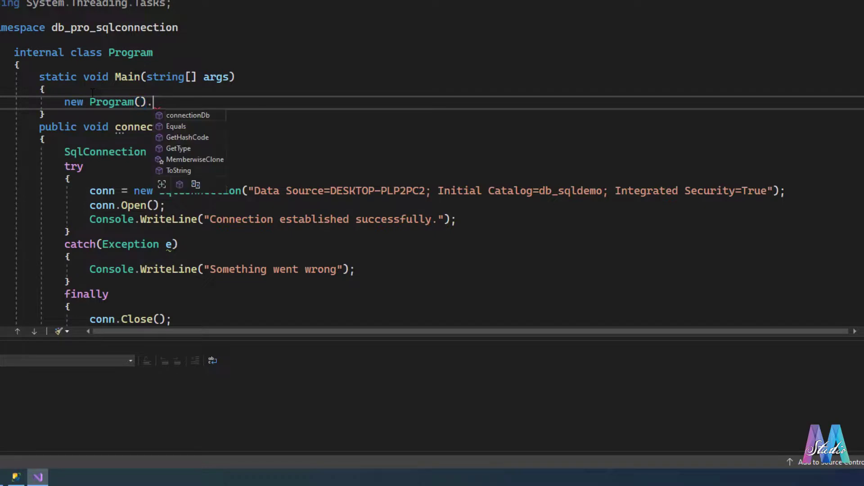
key(Tab)
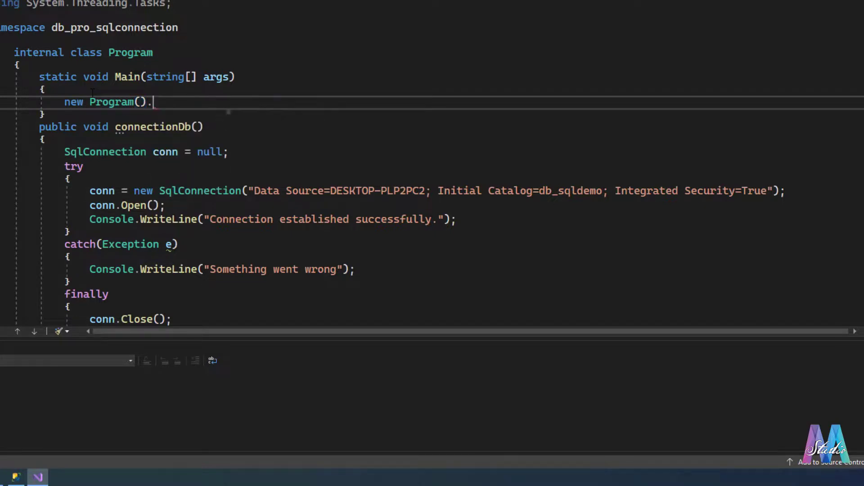
text(\)
key(BackSpace)
text(())
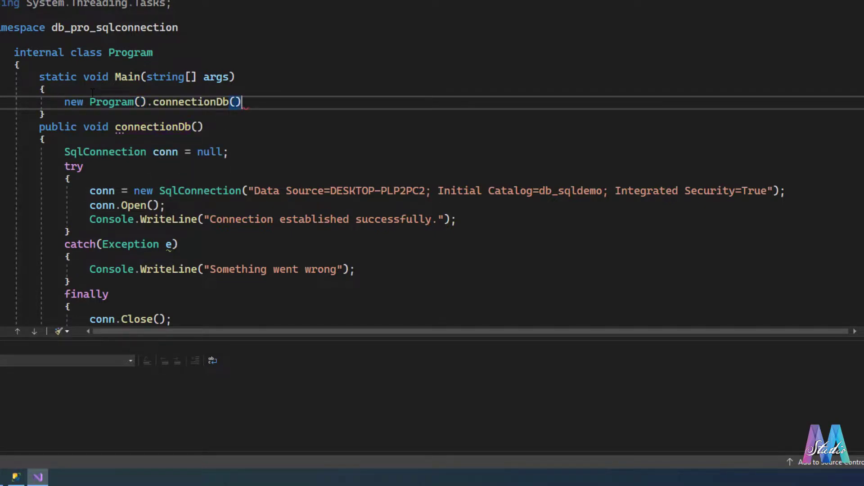
text(;)
key(Return)
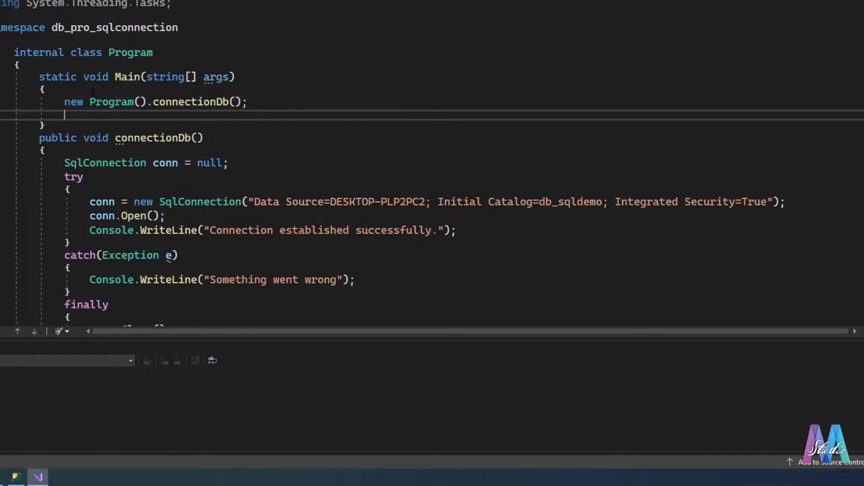
text(Con)
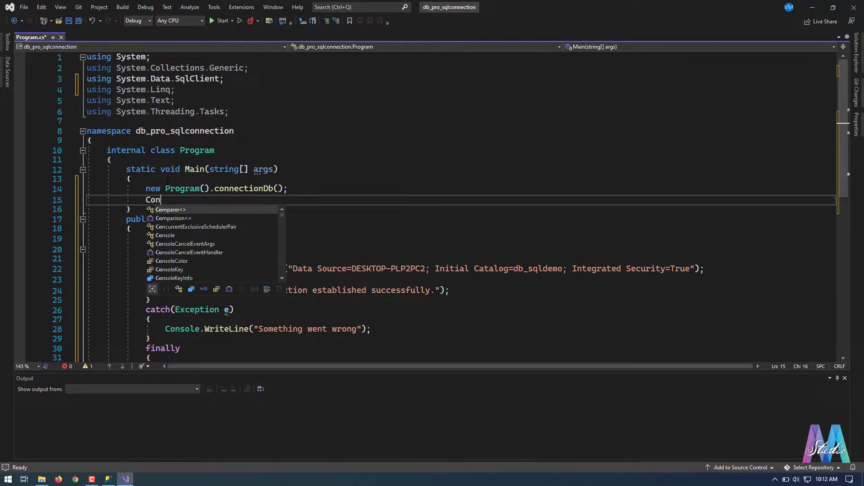
text(sole.)
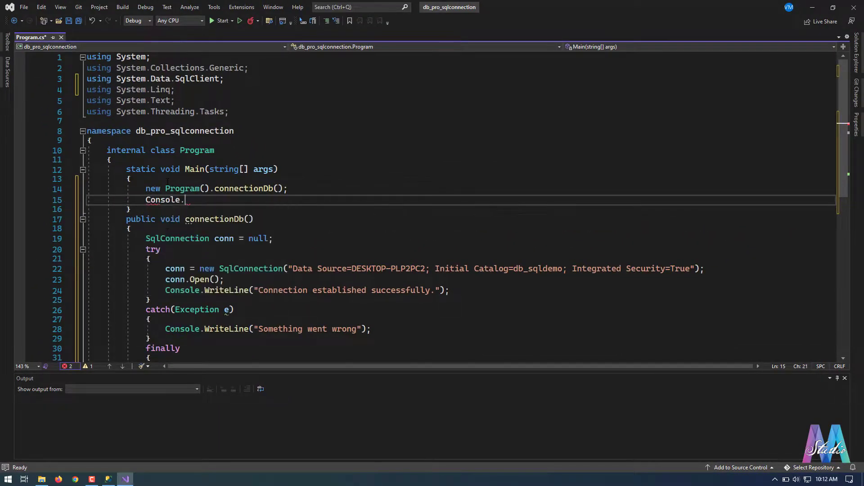
text(Re)
key(Tab)
text(())
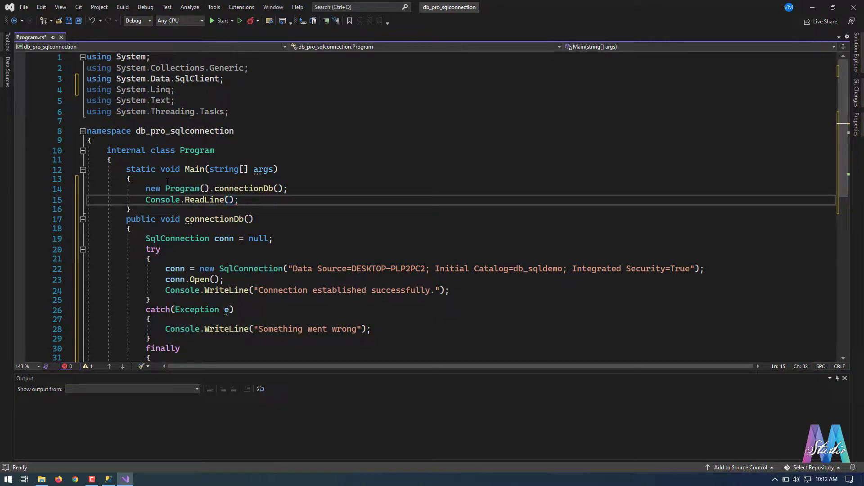
text(;)
Finish the Console.ReadLine(); line and save Program.cs with Ctrl+S.
key(Down)
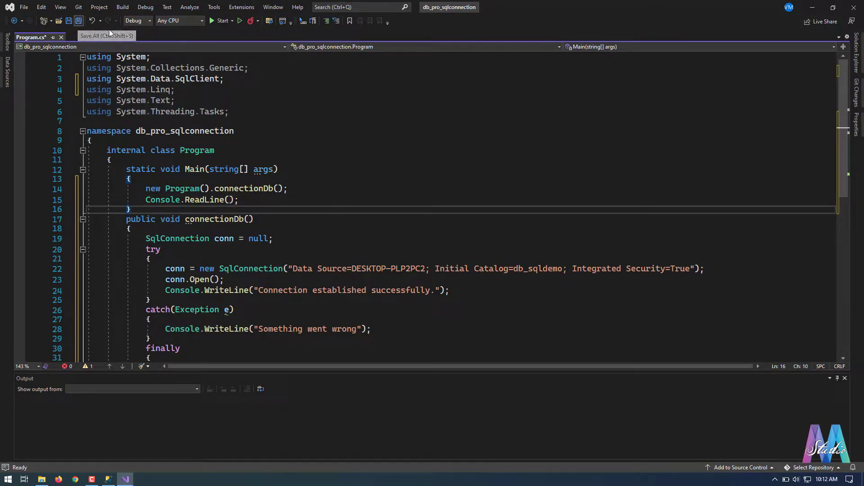
key(ctrl+s)
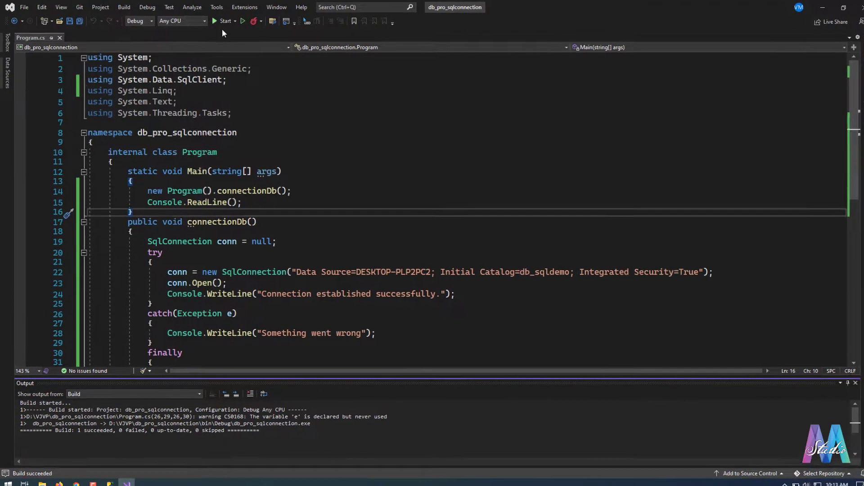
Run the app, move the console to read "Connection established successfully.", then close it.
click(223, 23)
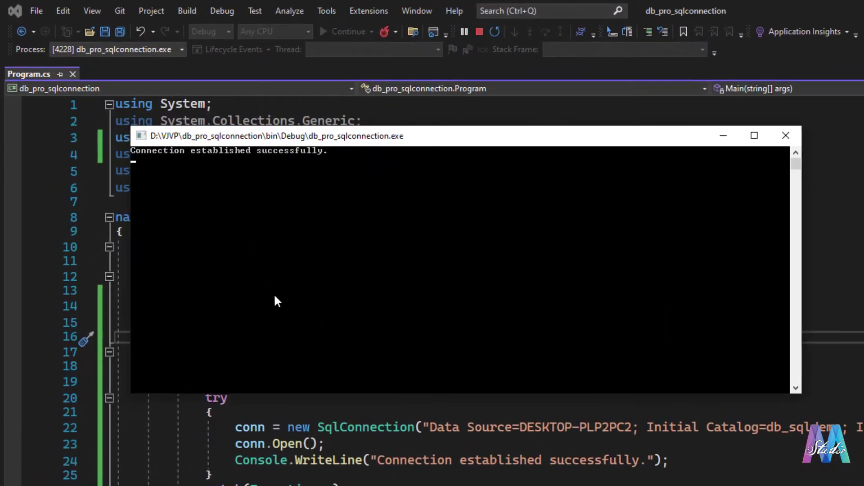
drag(271, 138, 513, 220)
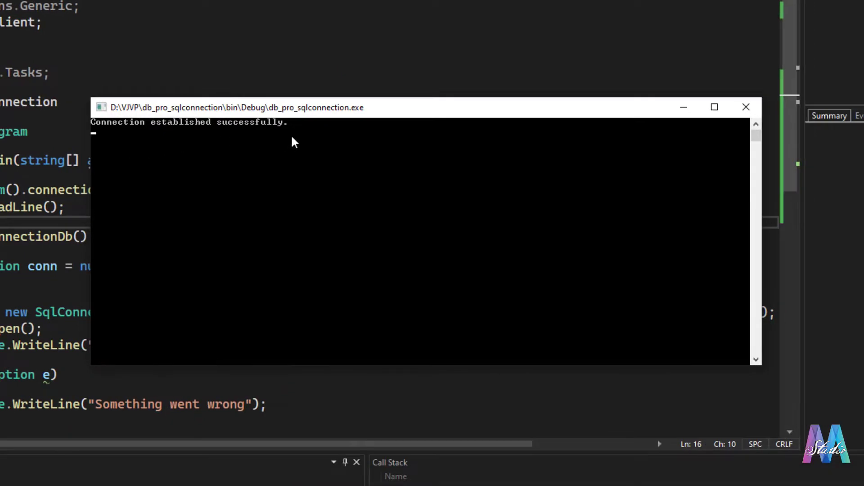
drag(282, 114, 296, 62)
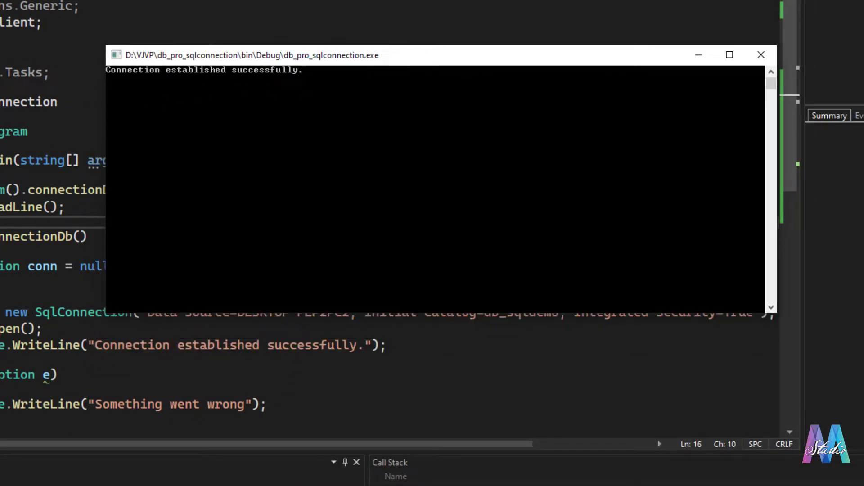
key(Return)
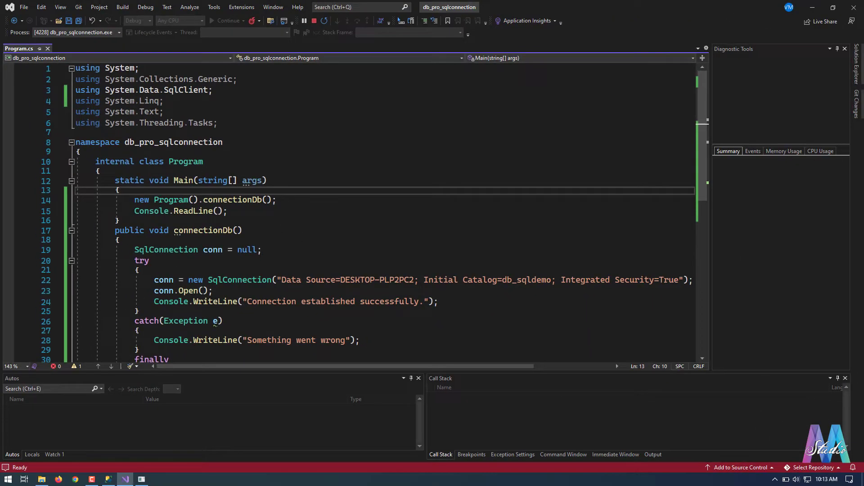
click(345, 200)
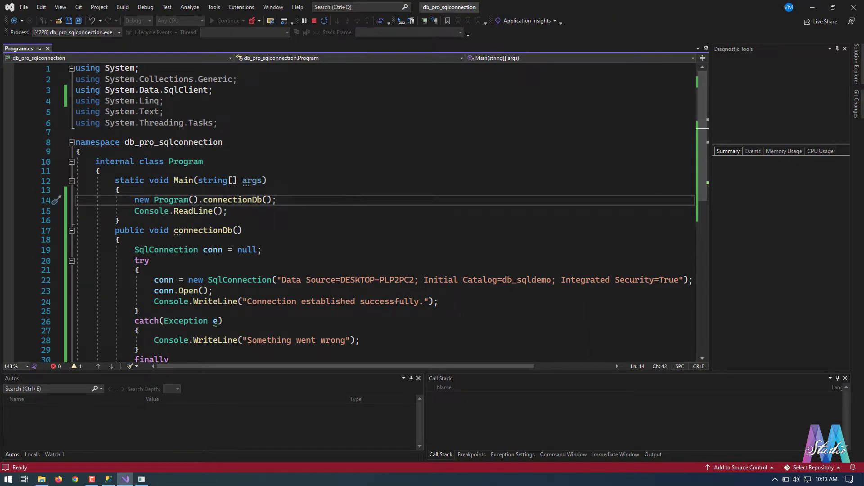